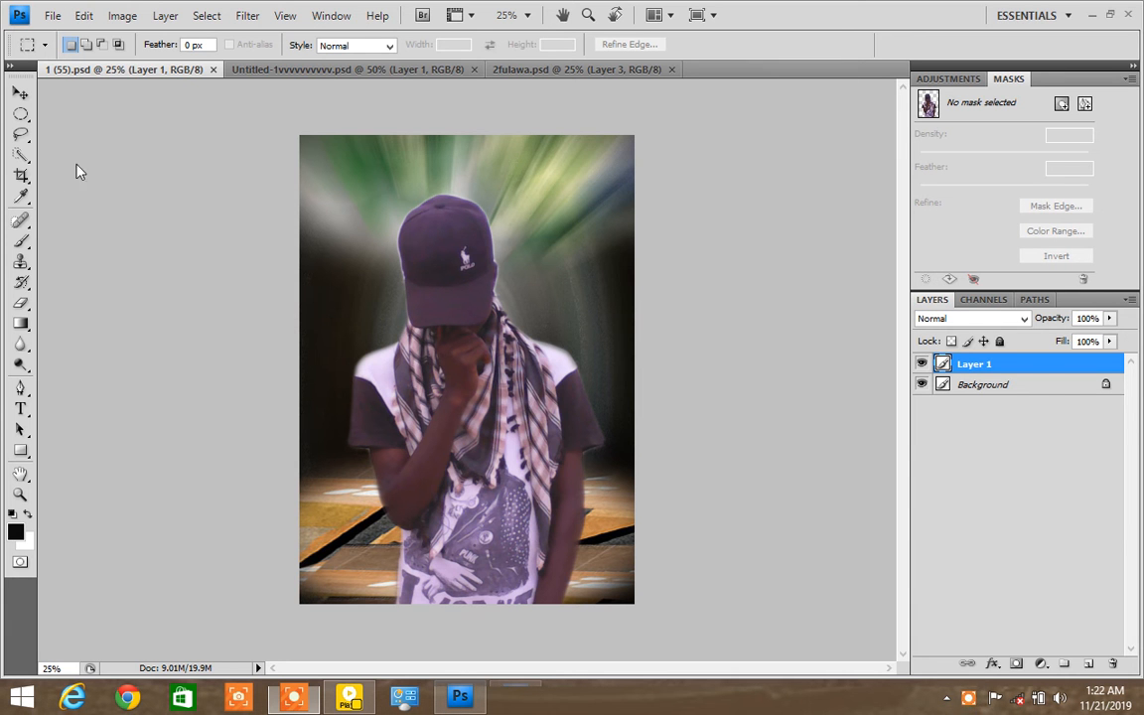
- Open the 23e Fulawa Photoshop file
click(52, 16)
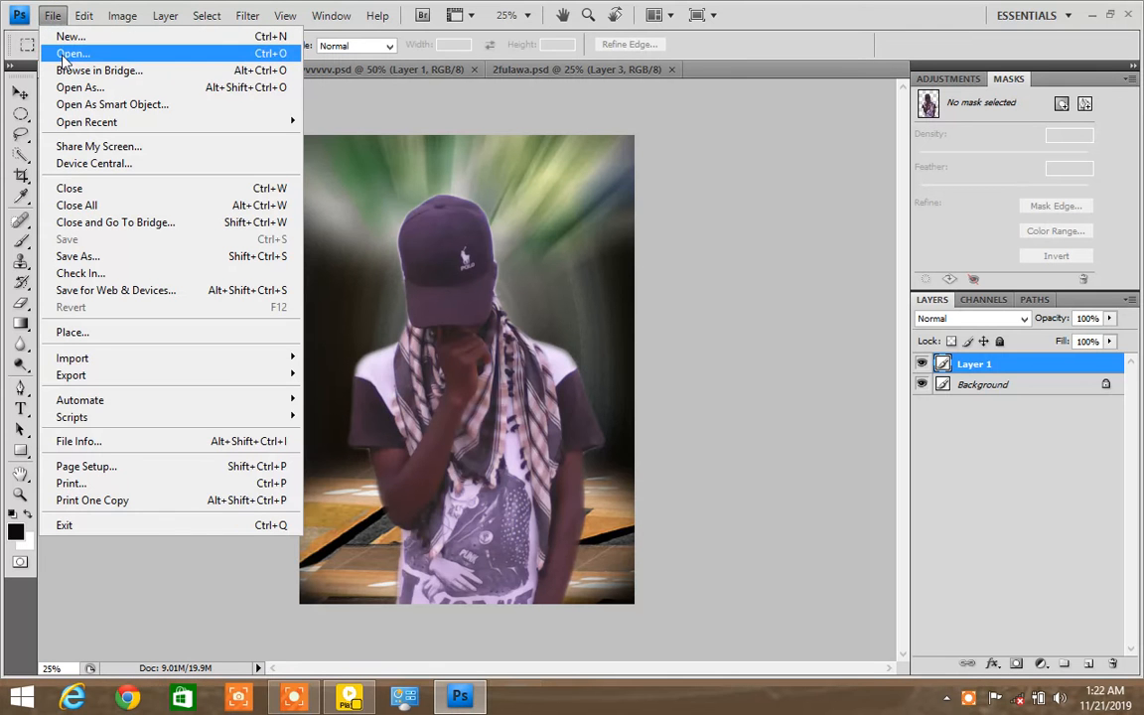
click(65, 54)
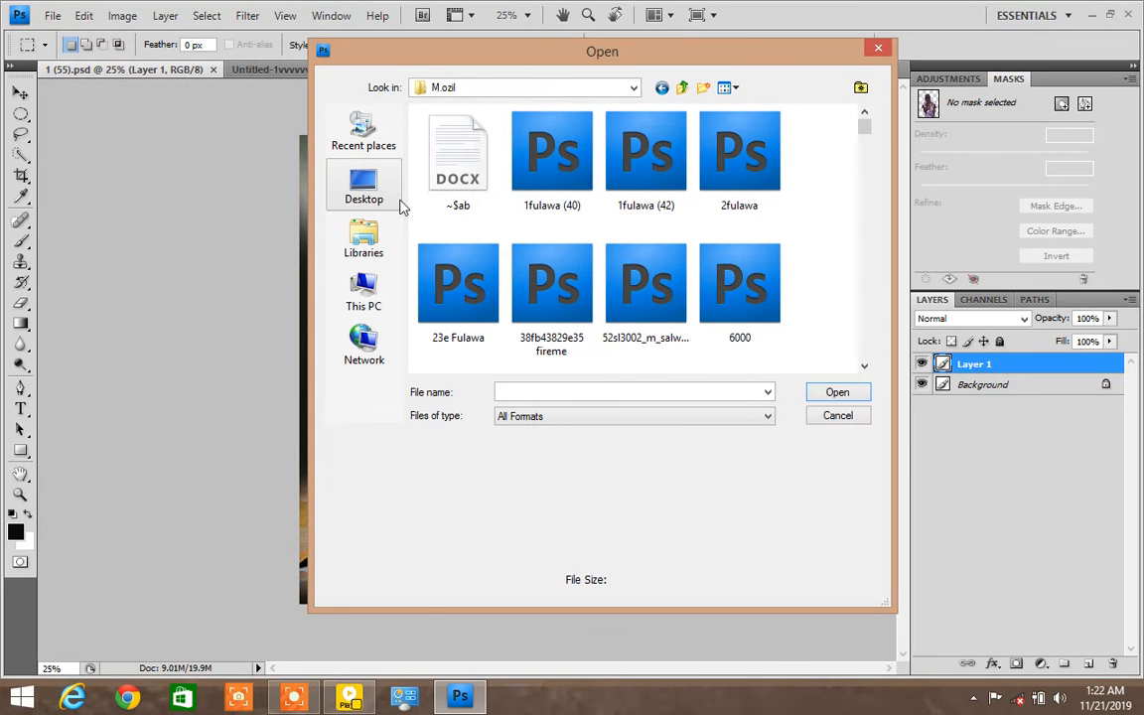
click(451, 270)
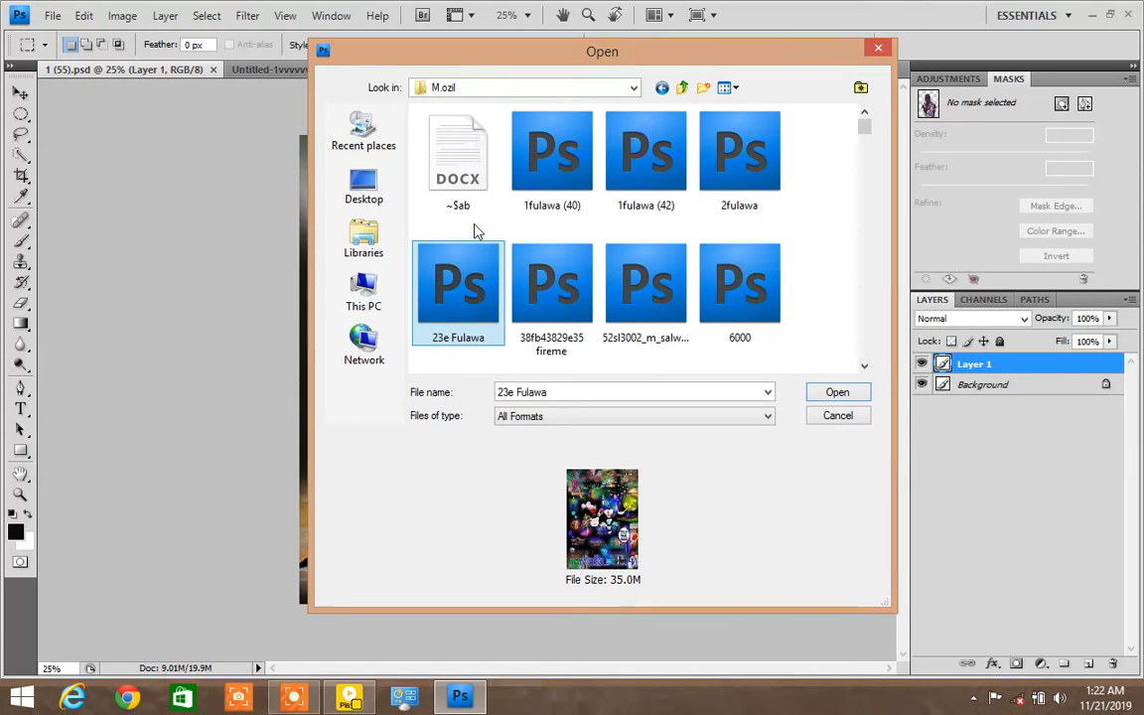
double_click(485, 295)
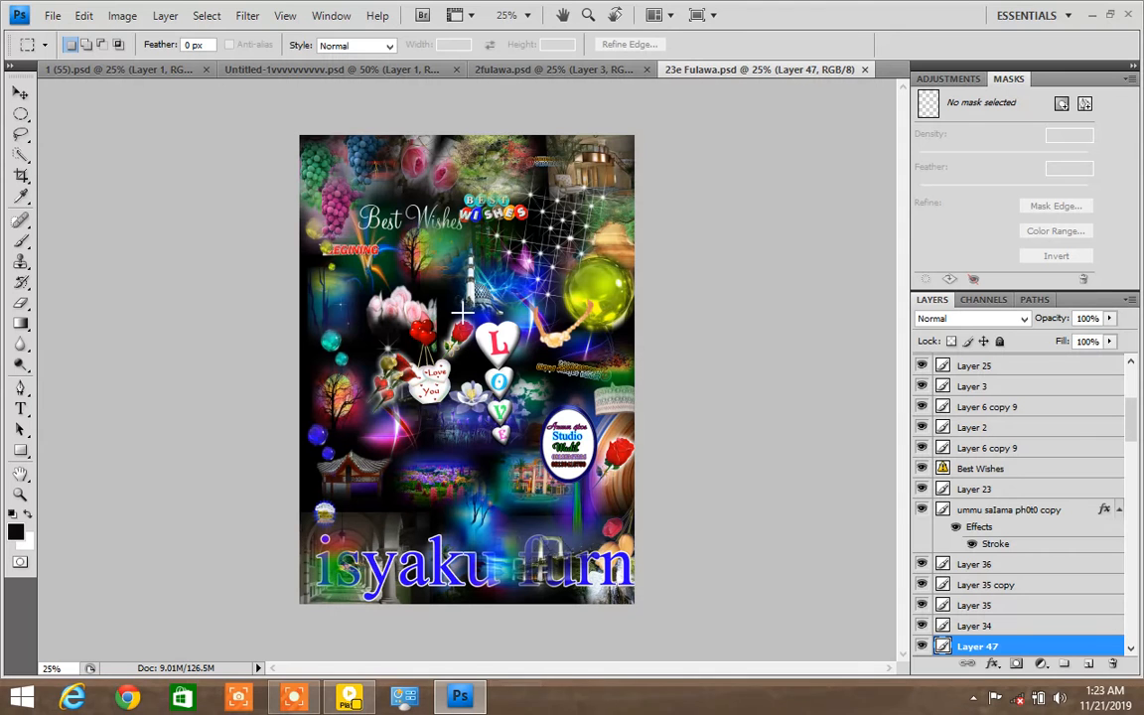
- Activate the Move tool and select the flower-field image in the lower middle of the collage
click(20, 91)
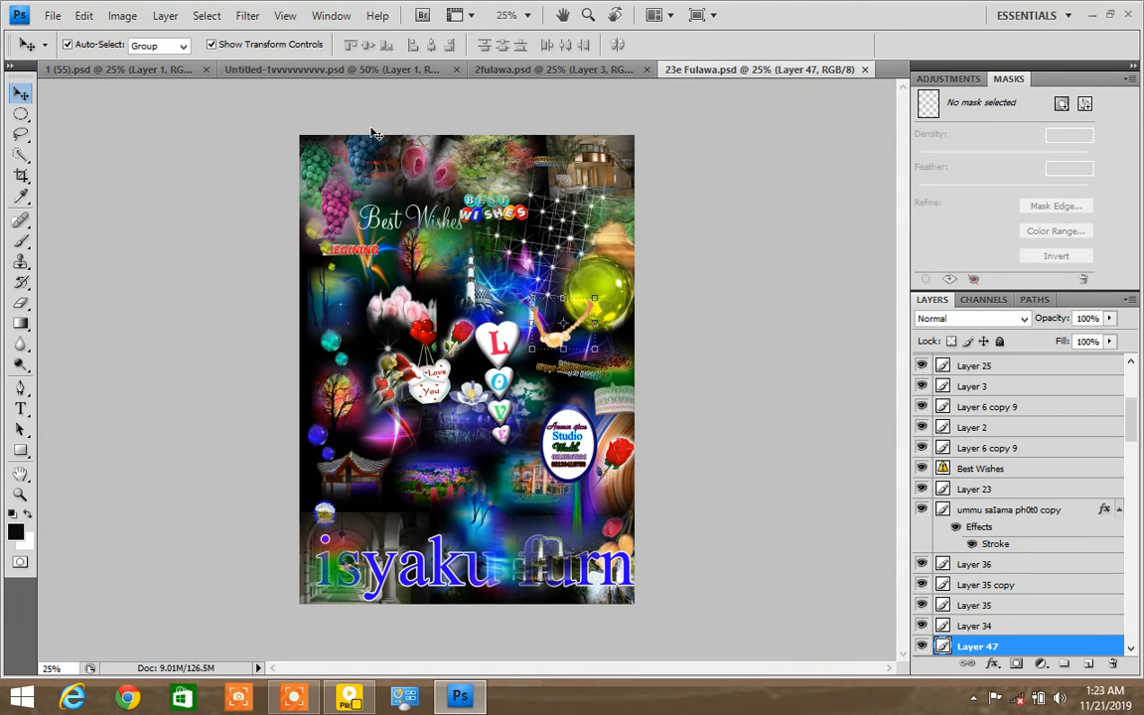
click(318, 147)
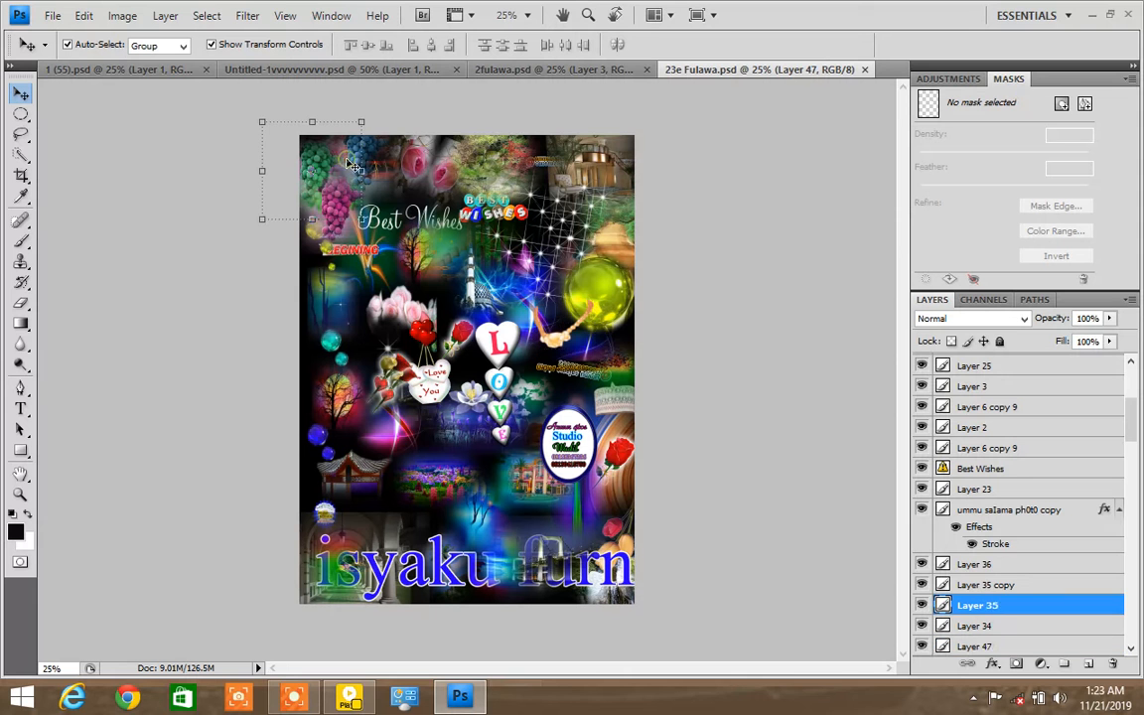
click(401, 168)
click(594, 244)
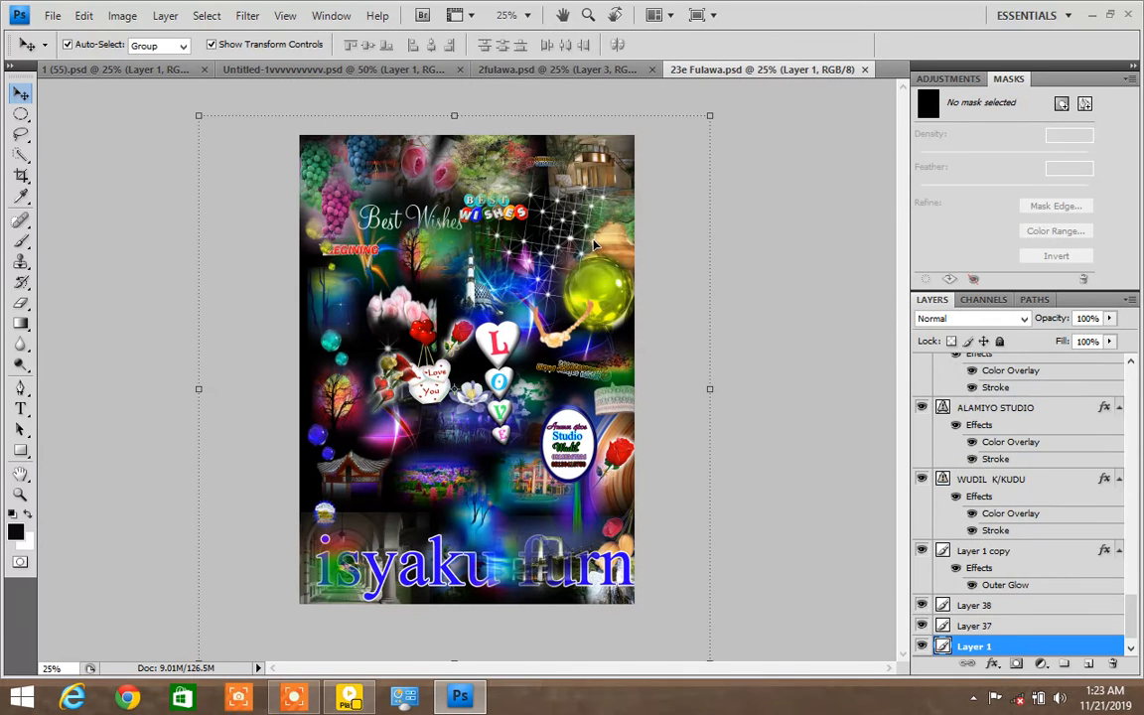
click(586, 329)
click(534, 381)
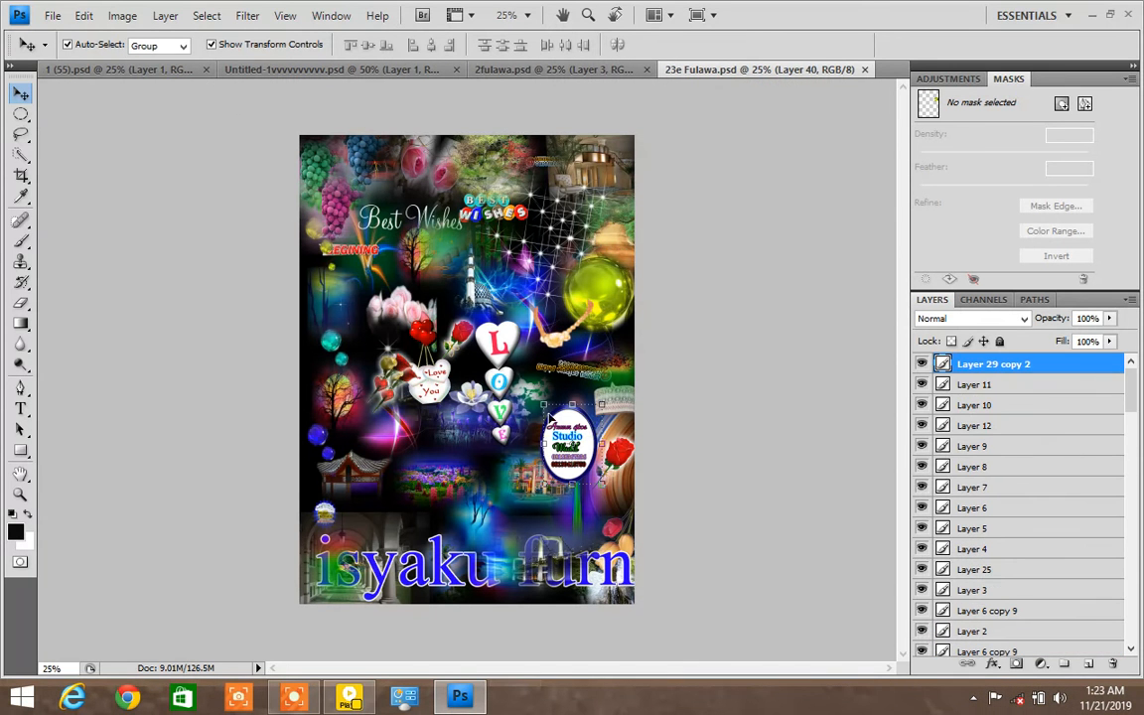
click(506, 390)
click(367, 401)
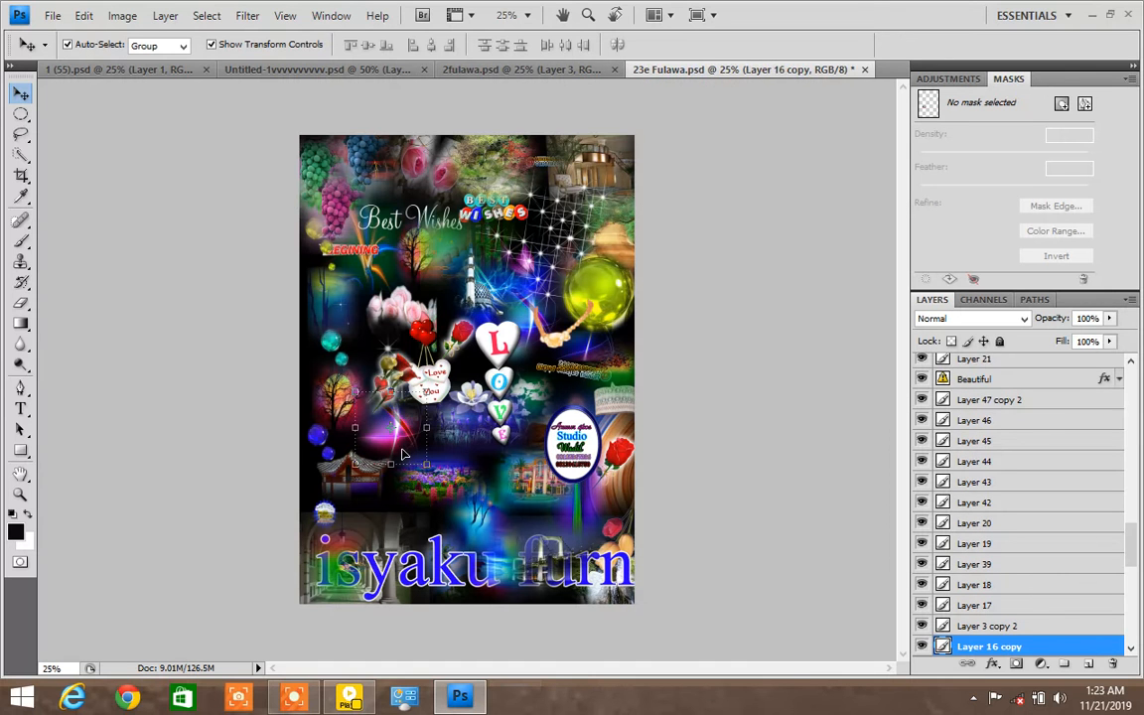
click(475, 480)
- Try to carry the flower field over to the 1 (55).psd document while it is in Free Transform
key(ctrl+t)
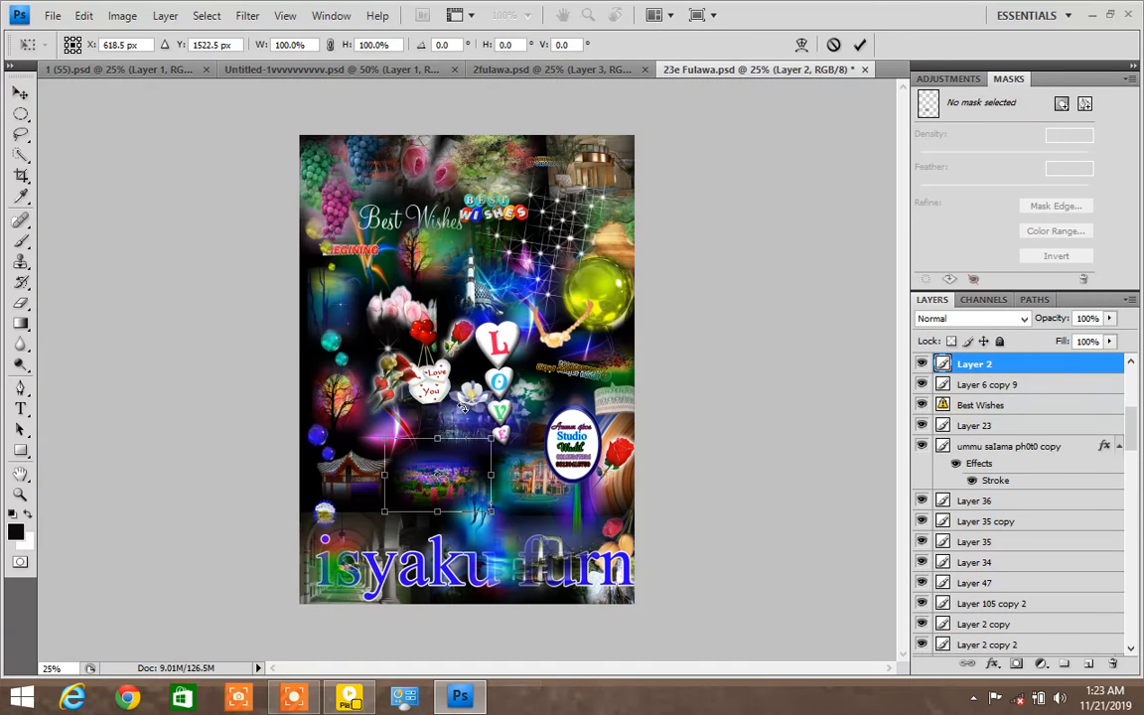
drag(443, 501, 105, 70)
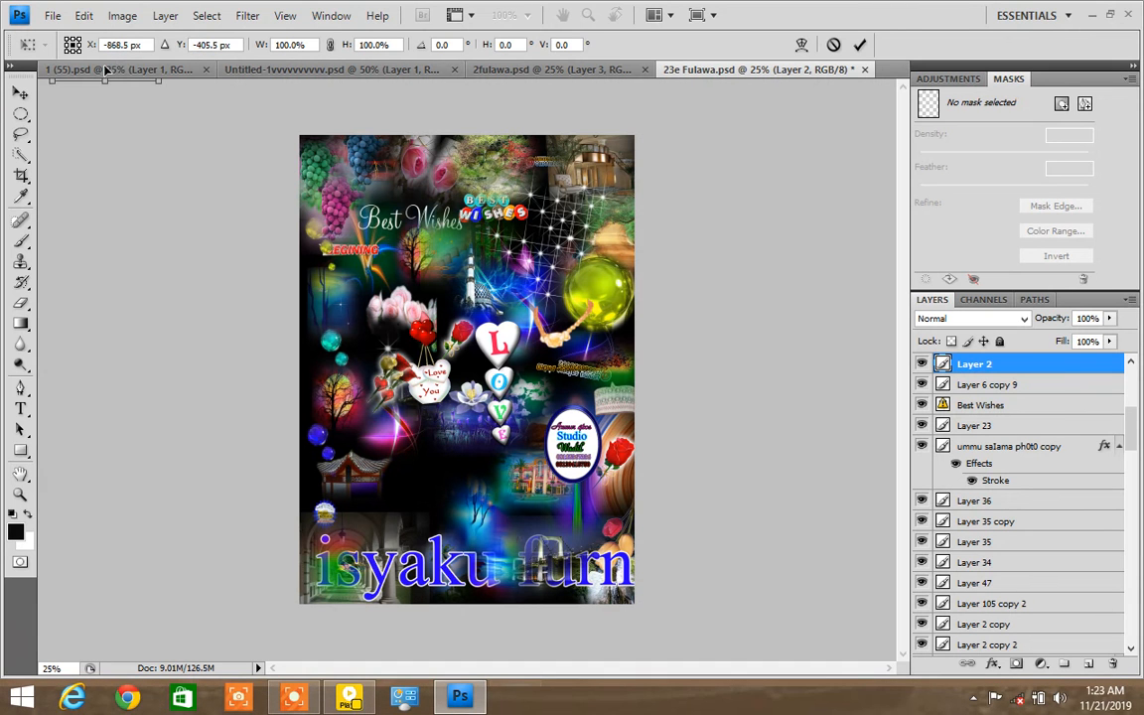
drag(105, 69, 455, 440)
key(Return)
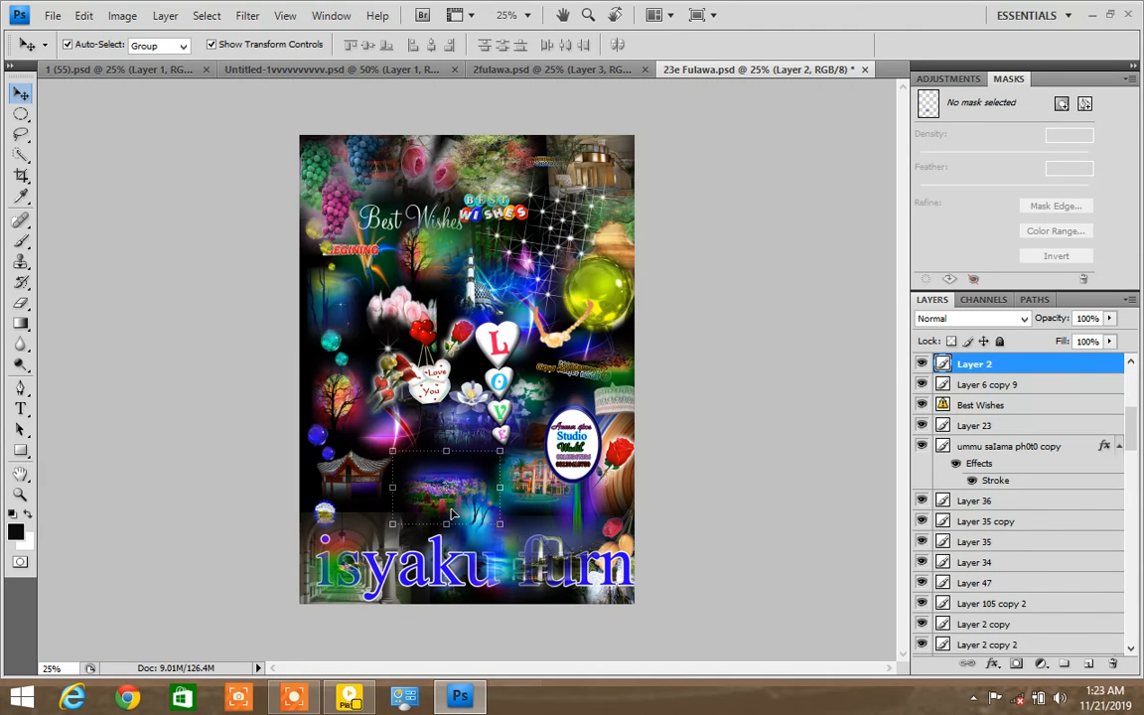
- Copy the flower-field layer from the collage into the 1 (55).psd portrait document
click(408, 462)
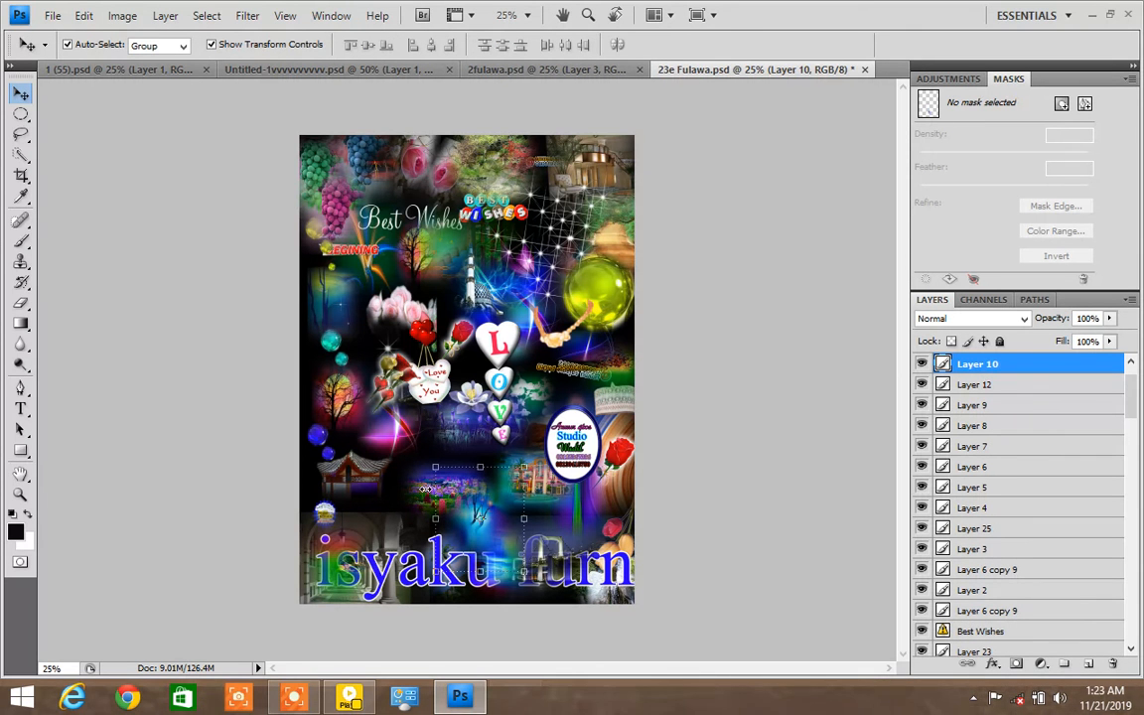
click(421, 495)
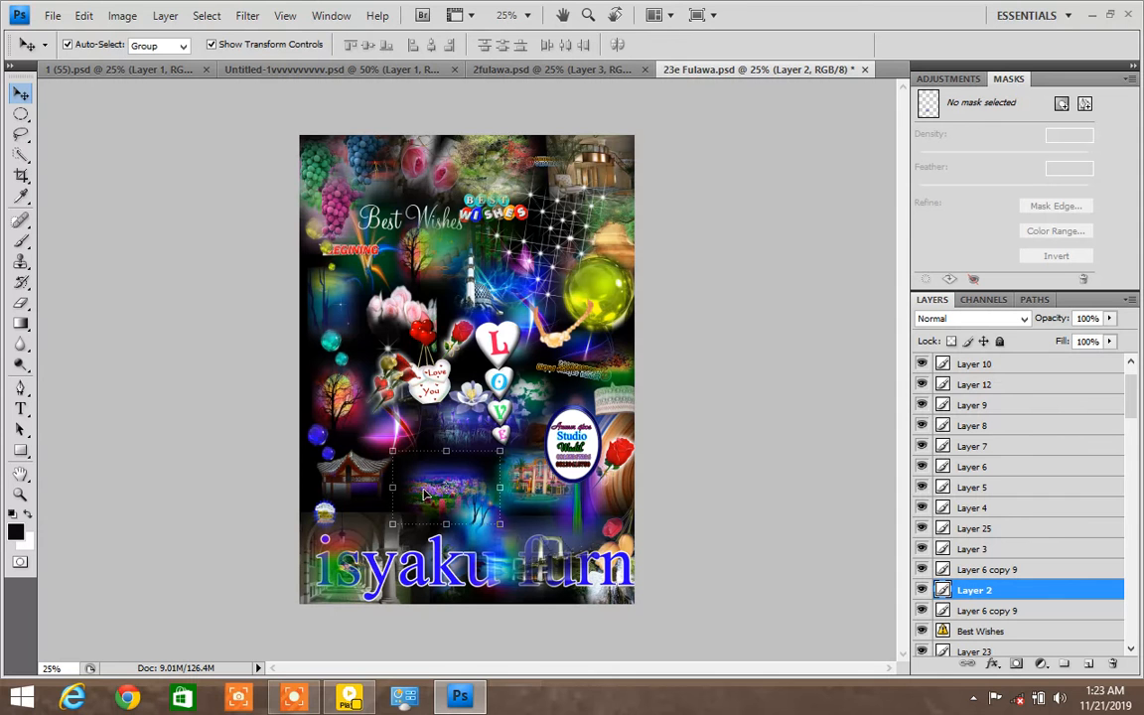
right_click(388, 419)
click(348, 481)
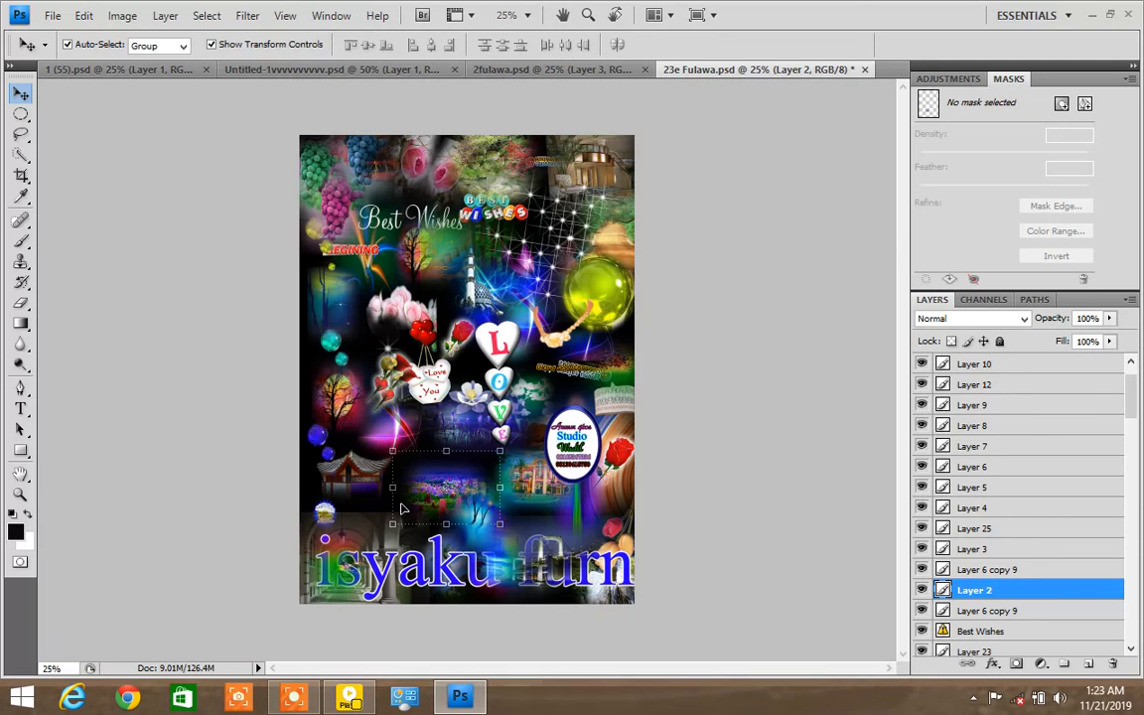
click(360, 454)
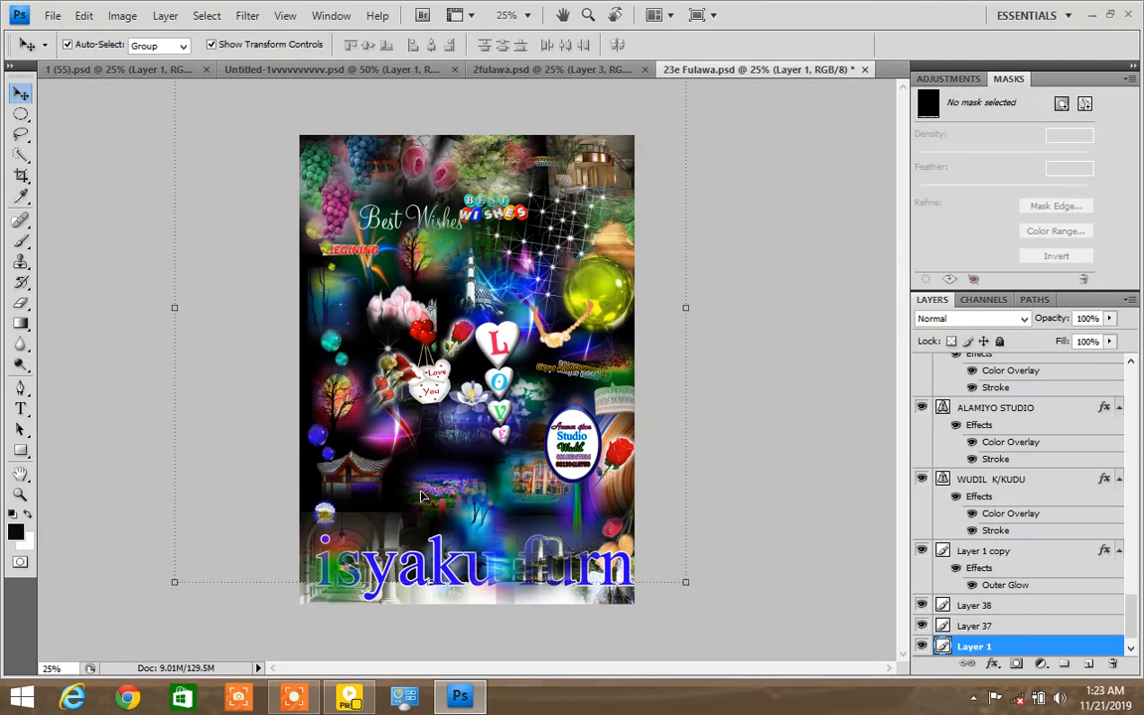
click(378, 444)
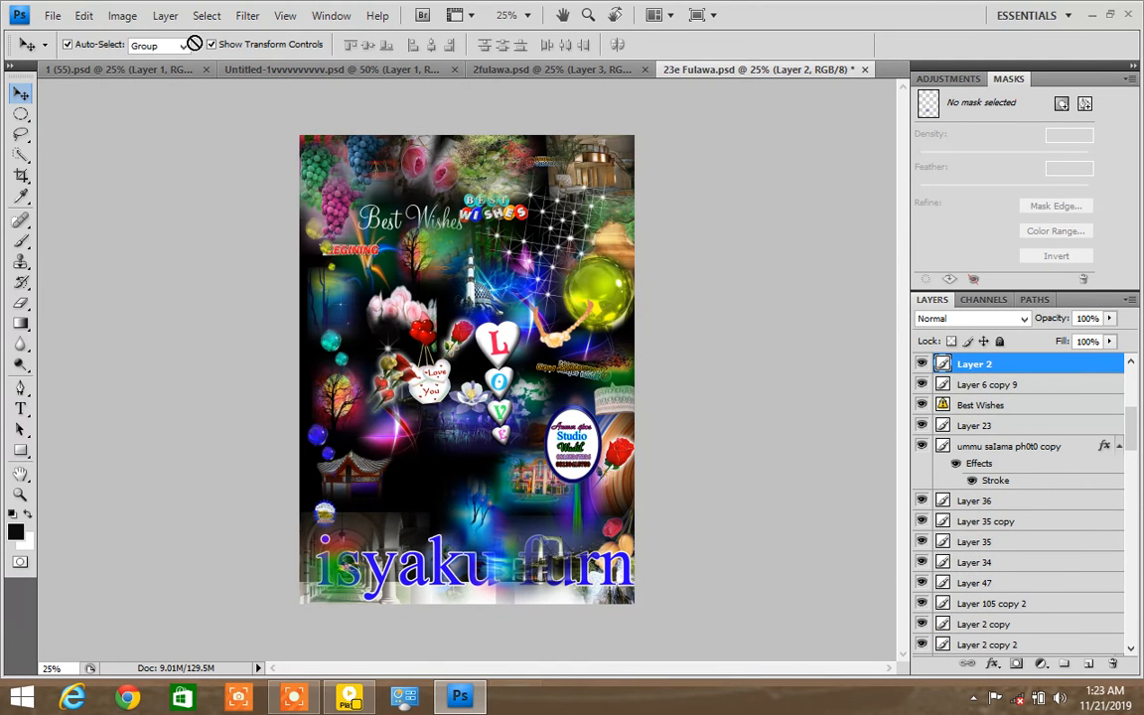
click(116, 69)
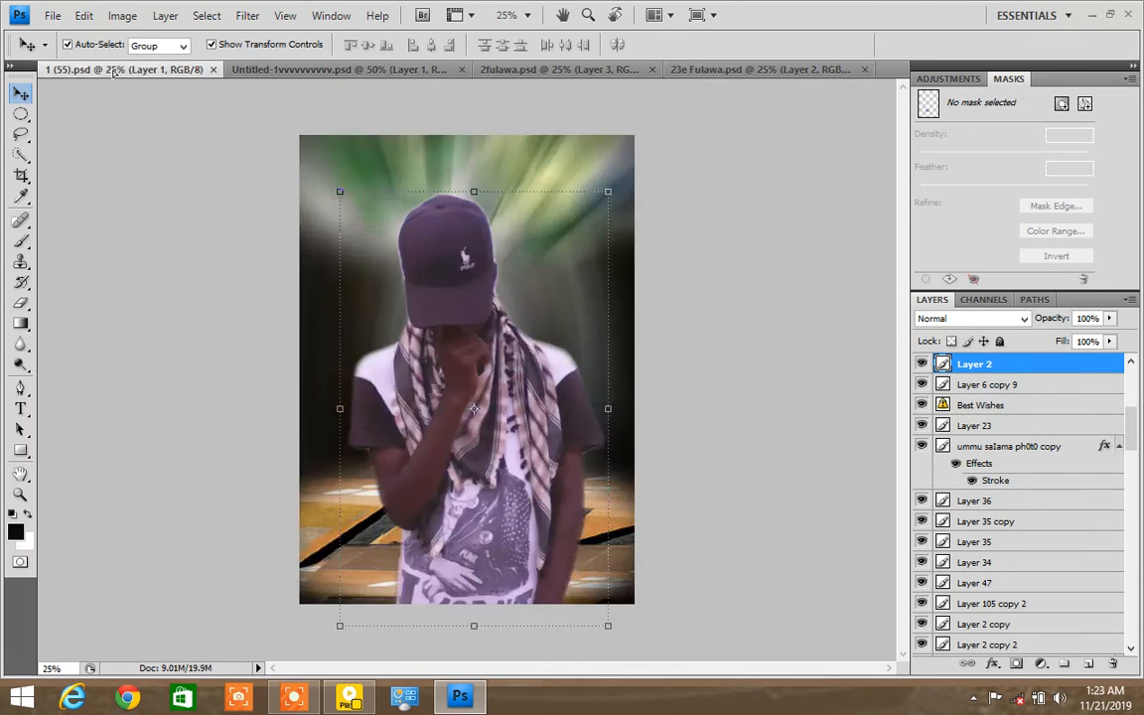
drag(336, 352, 329, 338)
- Scale the flower field to about 449% width and 206% height, spanning the bottom edge of the portrait, and deselect it
drag(403, 374, 634, 666)
drag(540, 401, 539, 484)
drag(473, 381, 472, 479)
drag(481, 534, 485, 459)
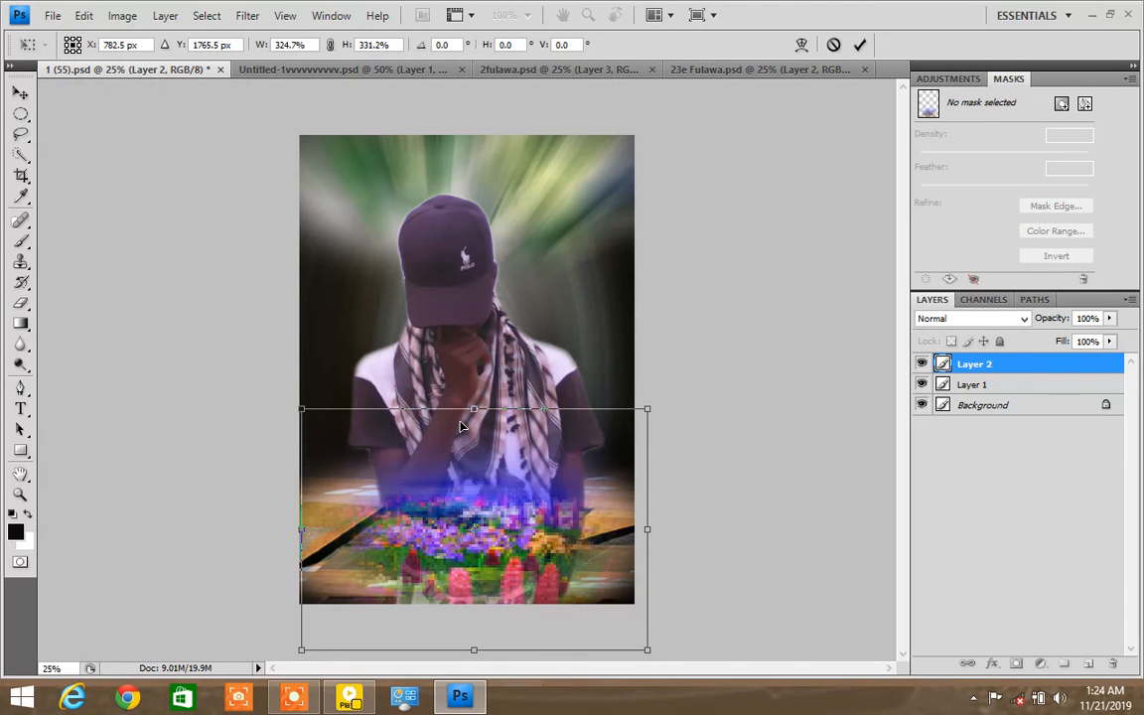
drag(473, 408, 477, 500)
drag(650, 570, 744, 583)
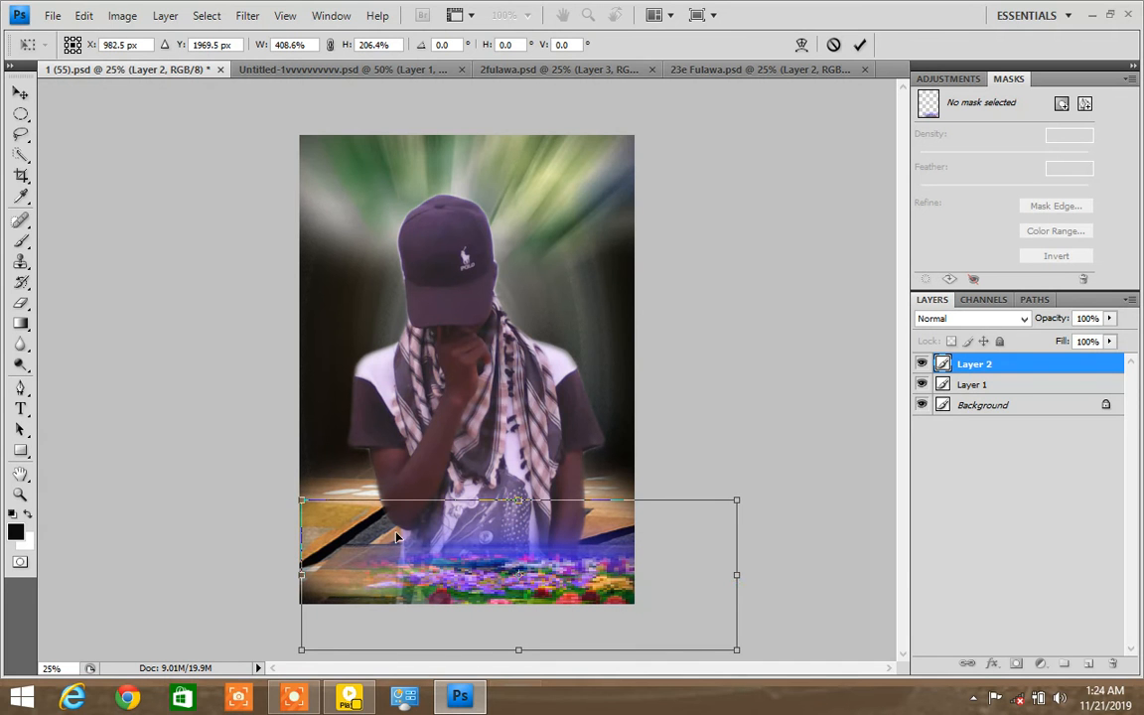
drag(302, 576, 259, 548)
drag(566, 608, 553, 601)
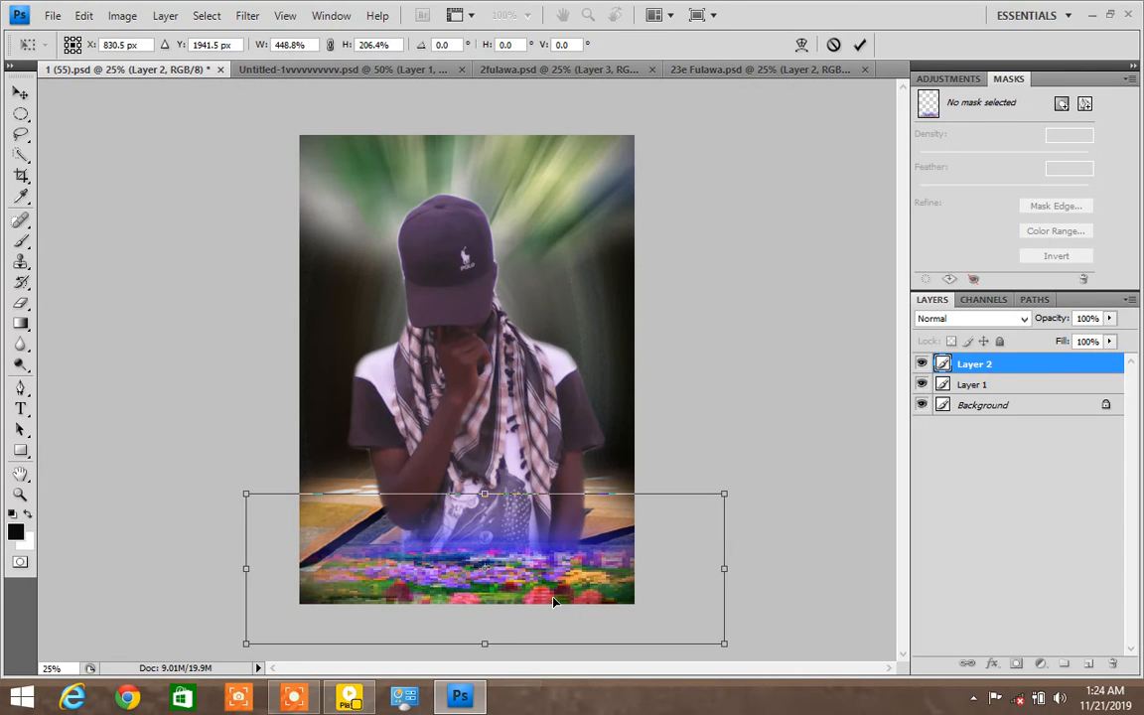
key(Return)
click(596, 465)
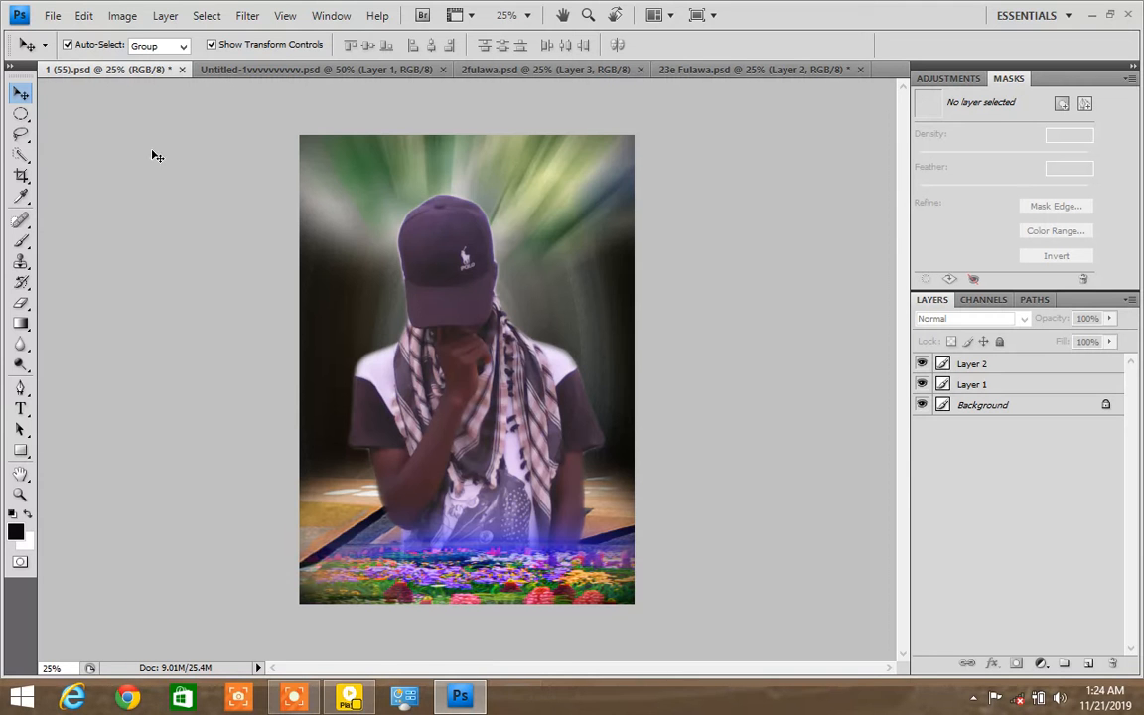
- Copy the white star sparkle from the upper part of the 2fulawa.psd collage into the 1 (55).psd portrait document
click(378, 73)
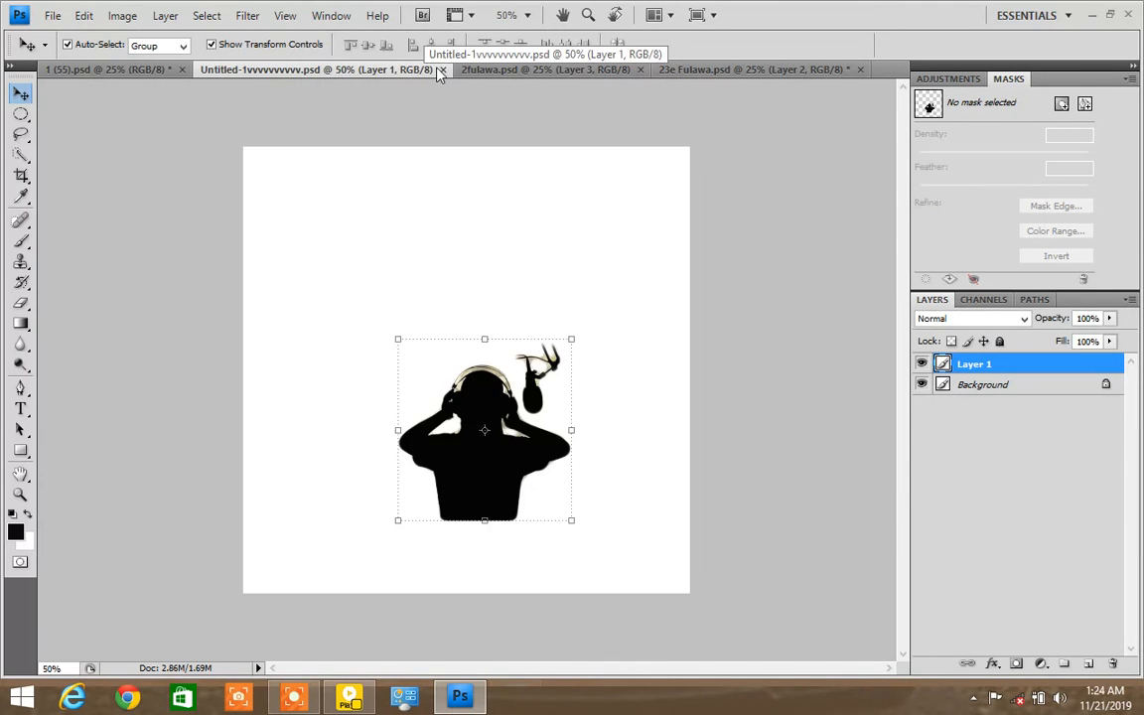
click(515, 79)
click(515, 79)
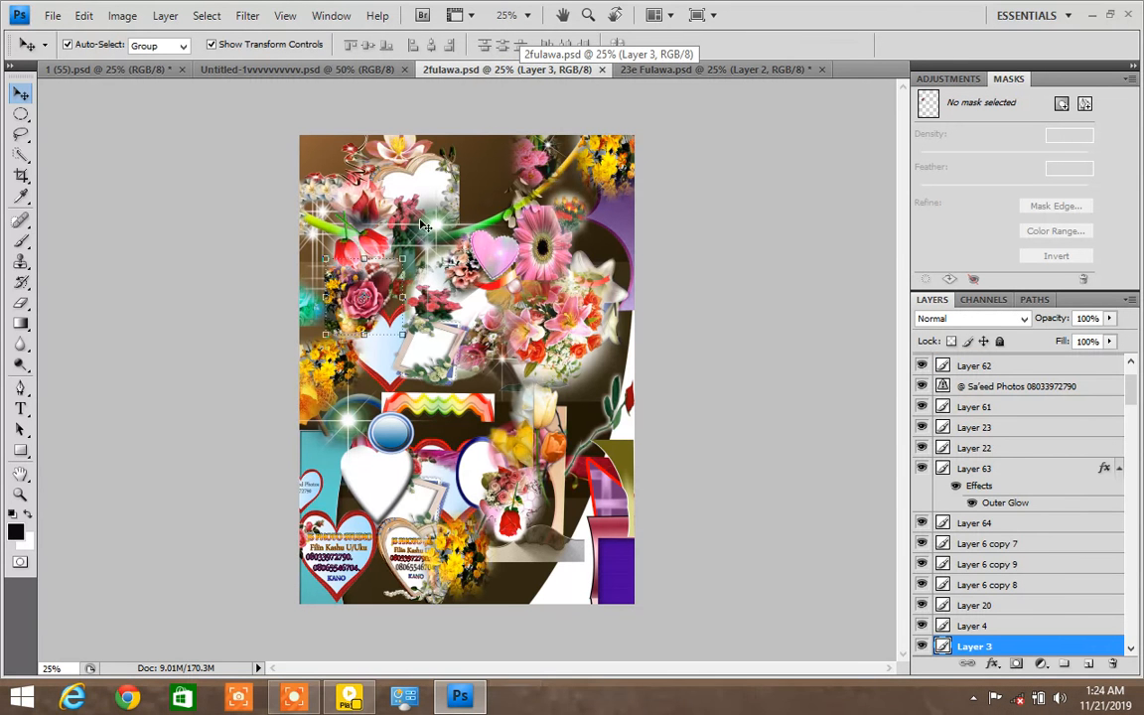
click(326, 394)
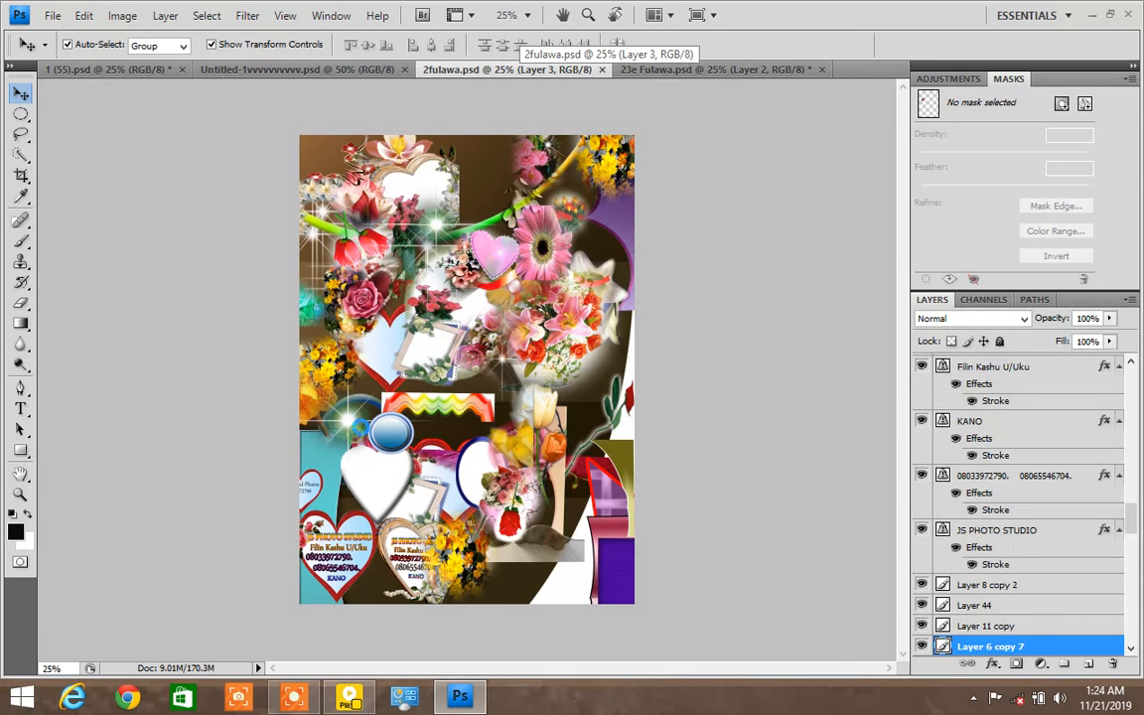
click(431, 233)
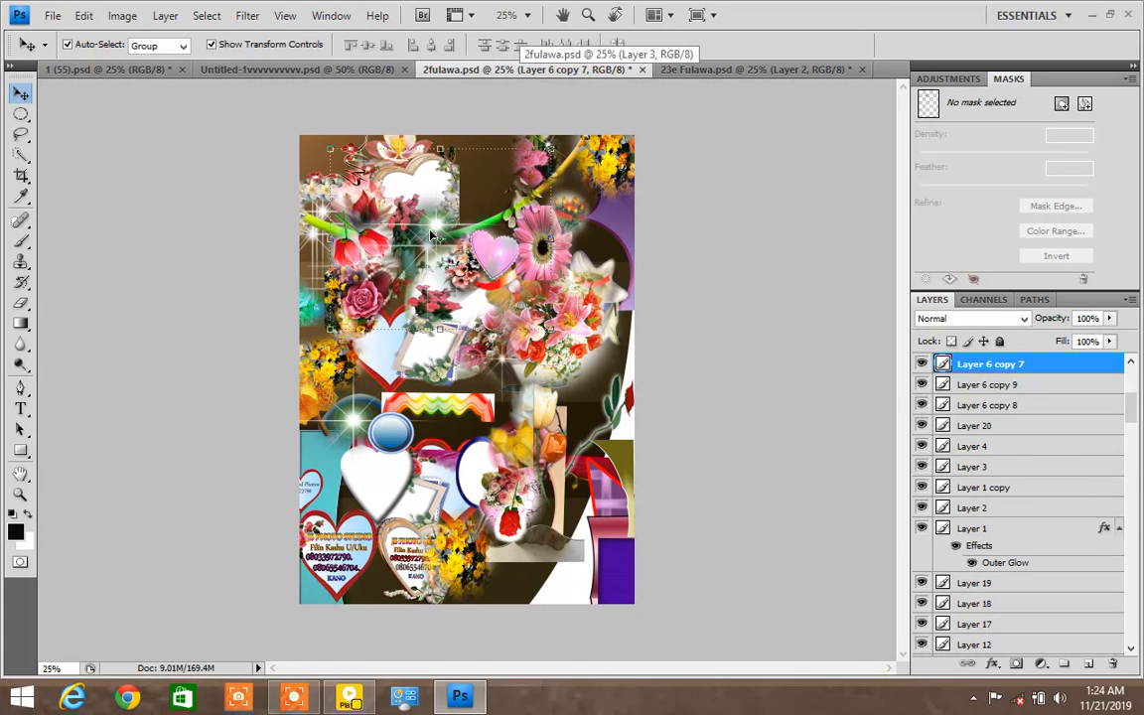
drag(454, 235, 306, 235)
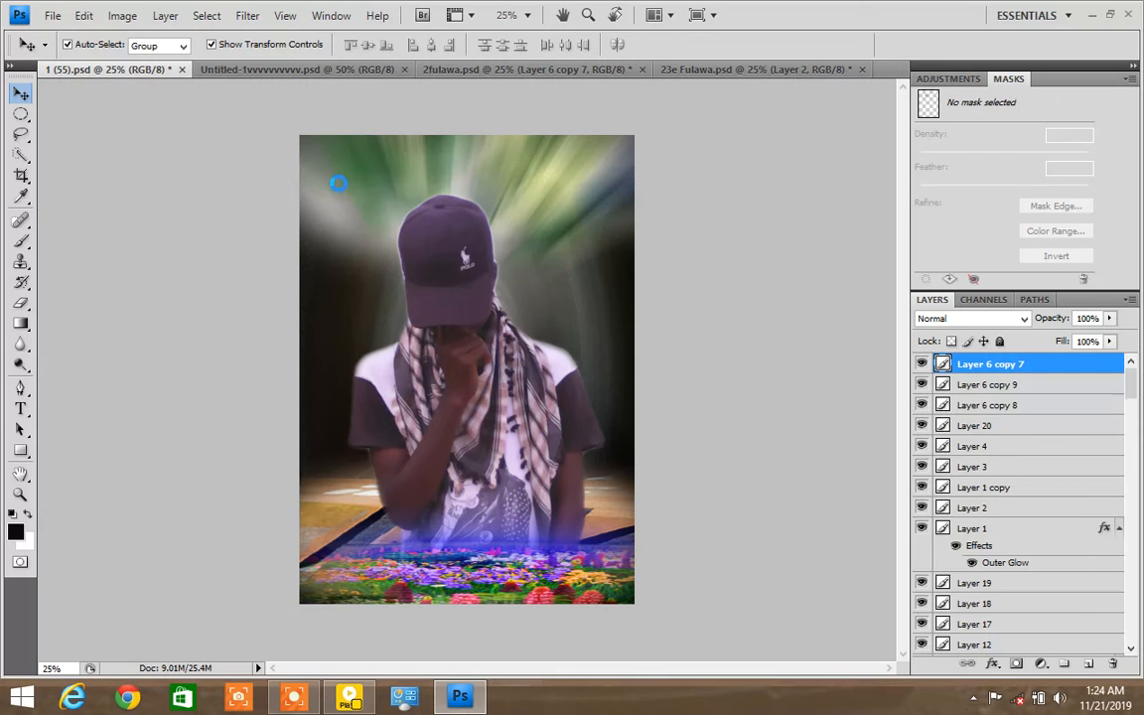
drag(339, 190, 338, 187)
- Shrink the star sparkle to about 43% width and 44% height and place it in the portrait's upper-left corner
drag(437, 100, 435, 164)
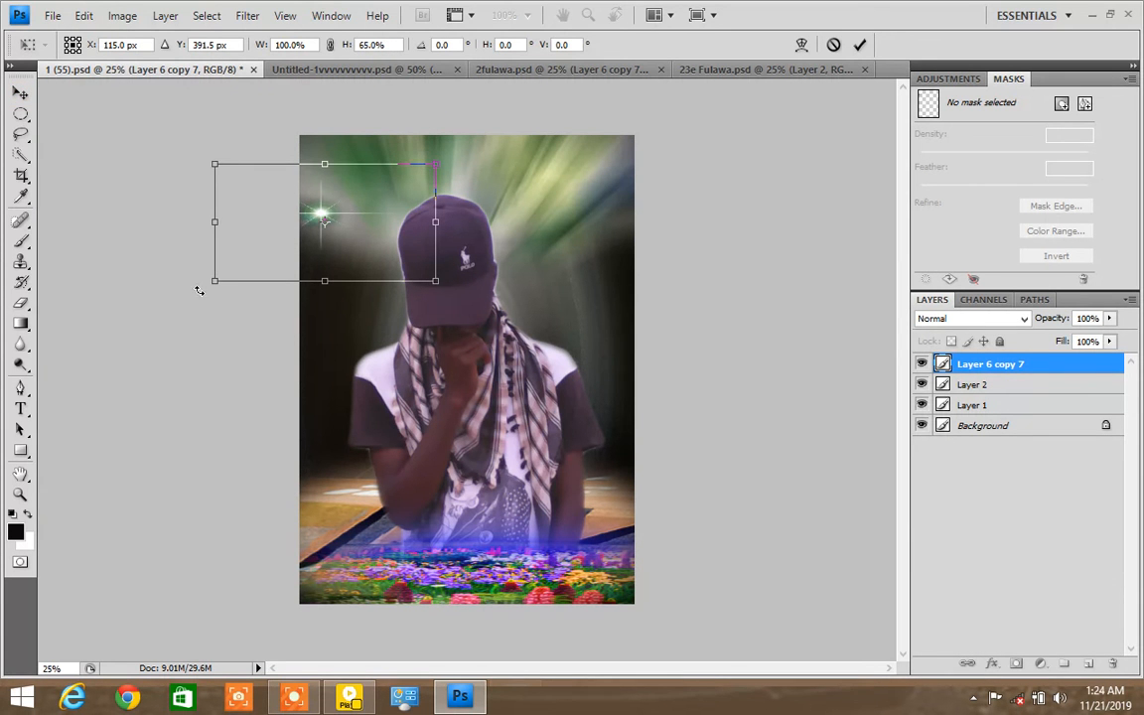
drag(217, 281, 347, 249)
drag(388, 164, 340, 147)
drag(357, 202, 365, 213)
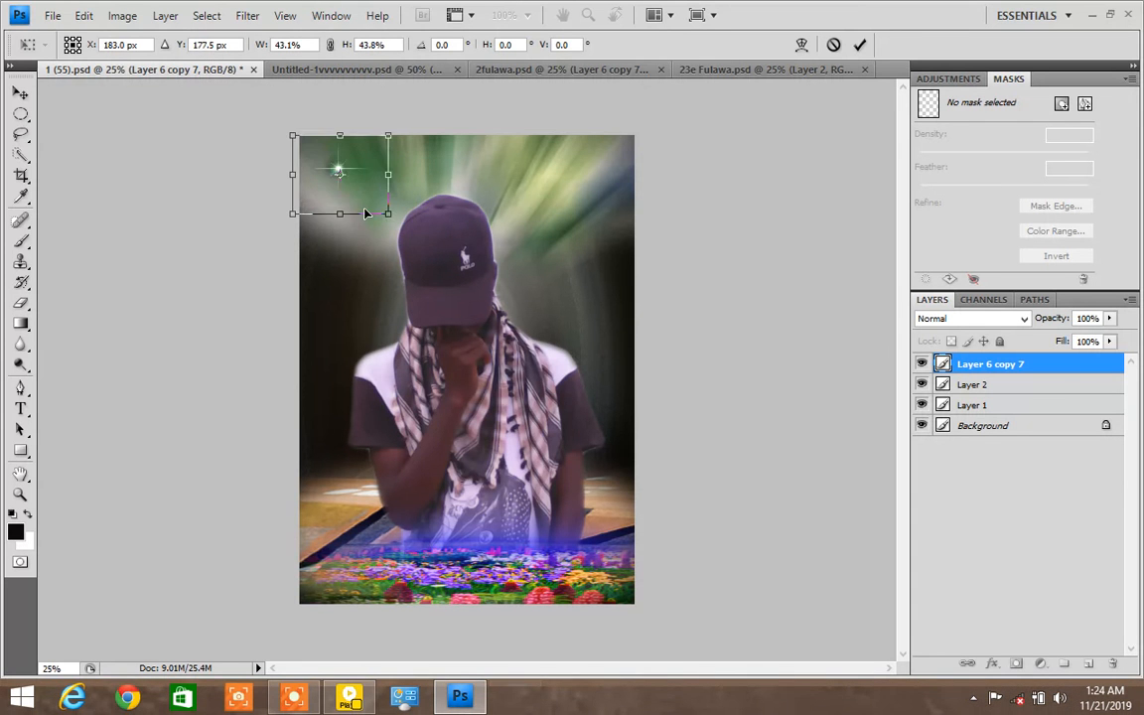
key(Return)
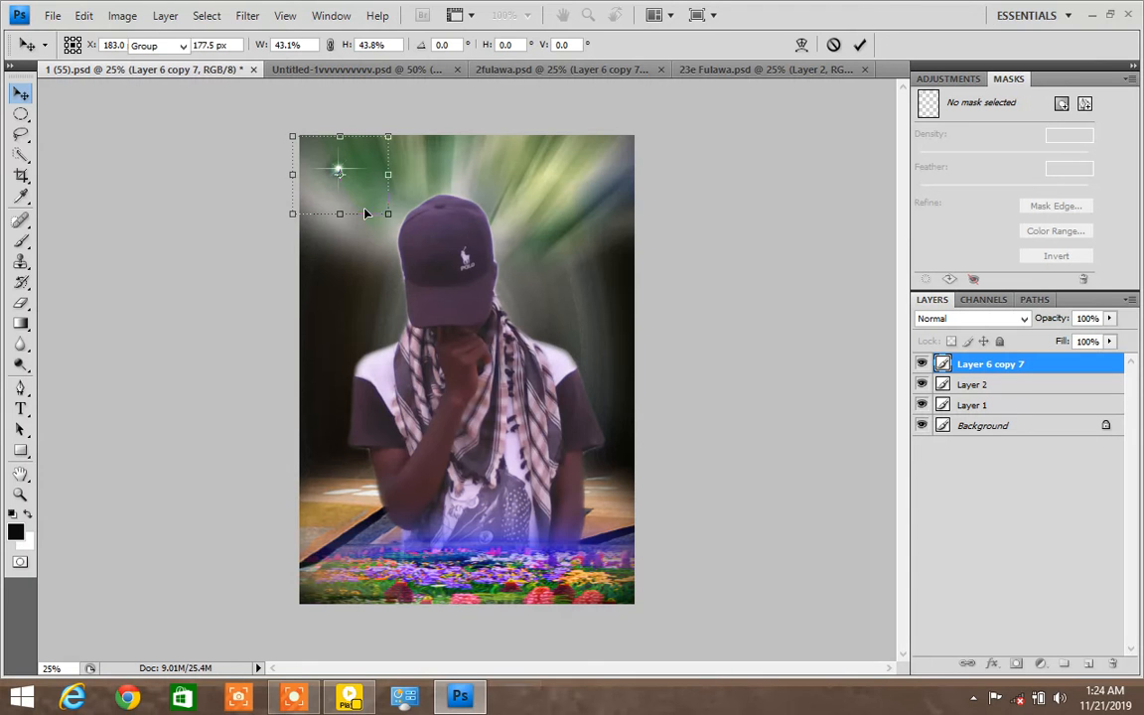
- Enlarge the star sparkle to about 109% width and 131% height, then deselect it
drag(388, 213, 398, 238)
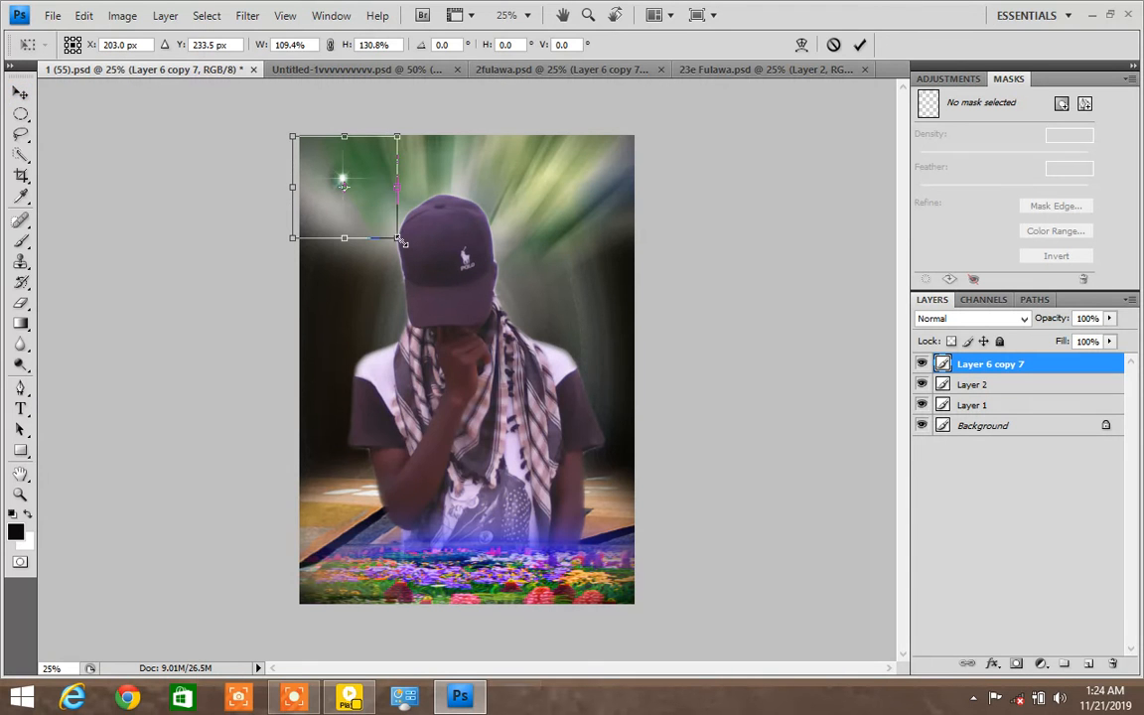
key(Return)
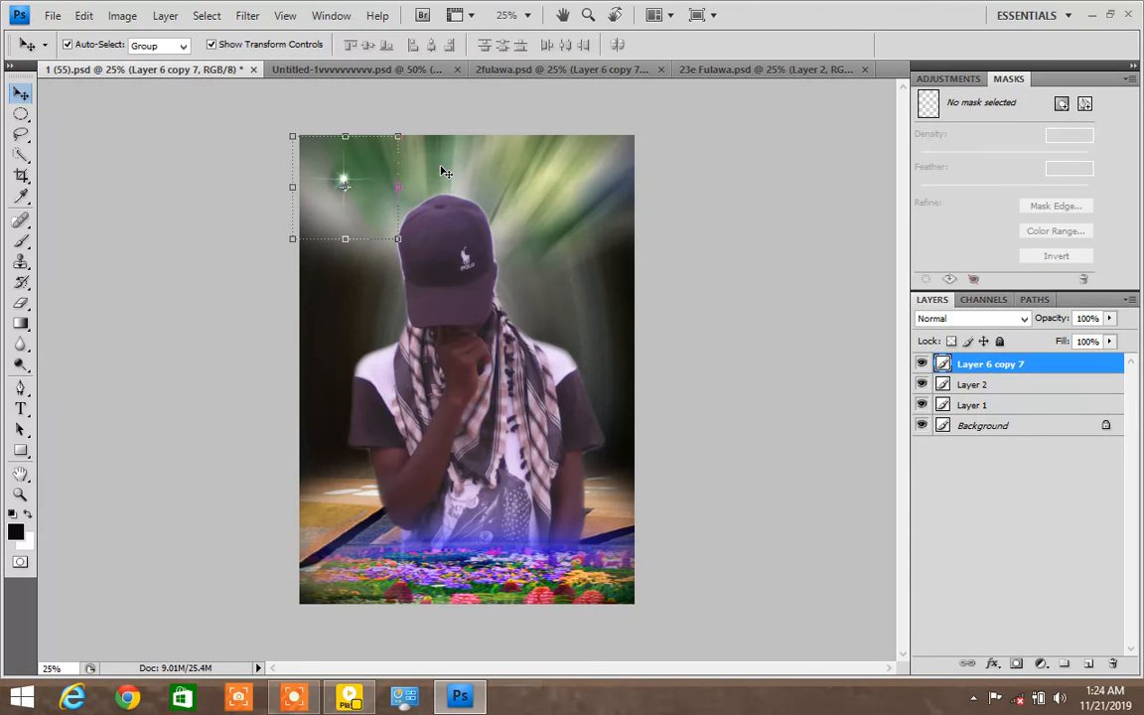
click(454, 169)
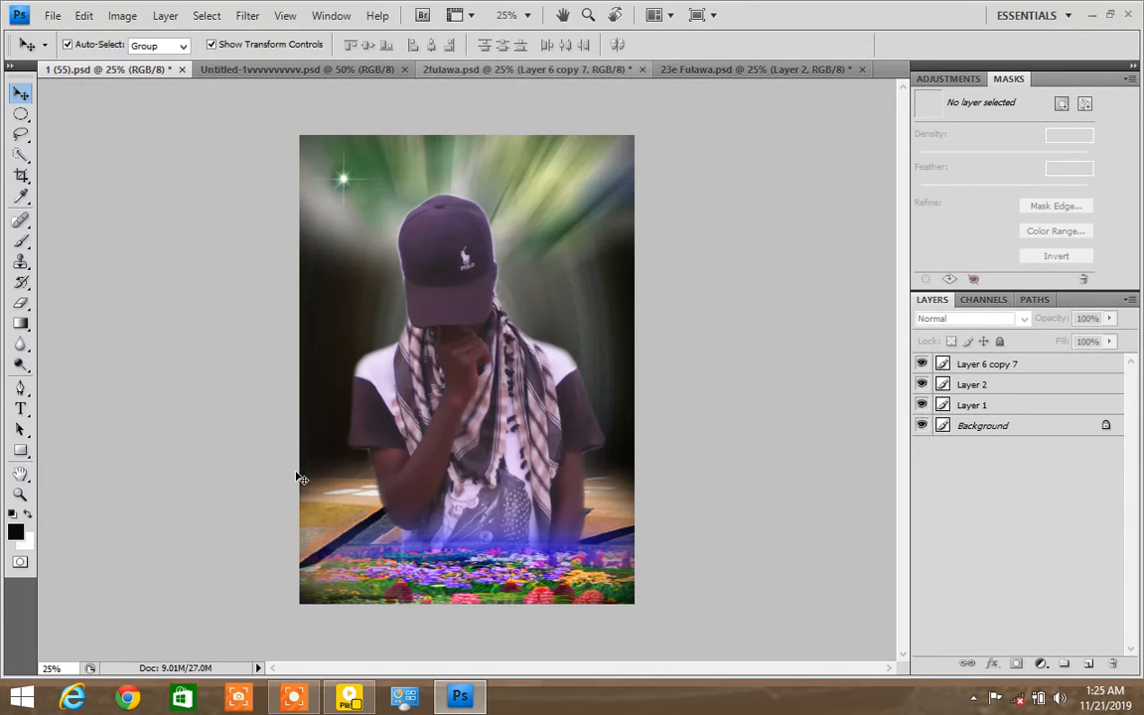
- Copy the yellow flower cluster from the upper corner of the 2fulawa.psd collage into the portrait's upper-right corner
click(573, 71)
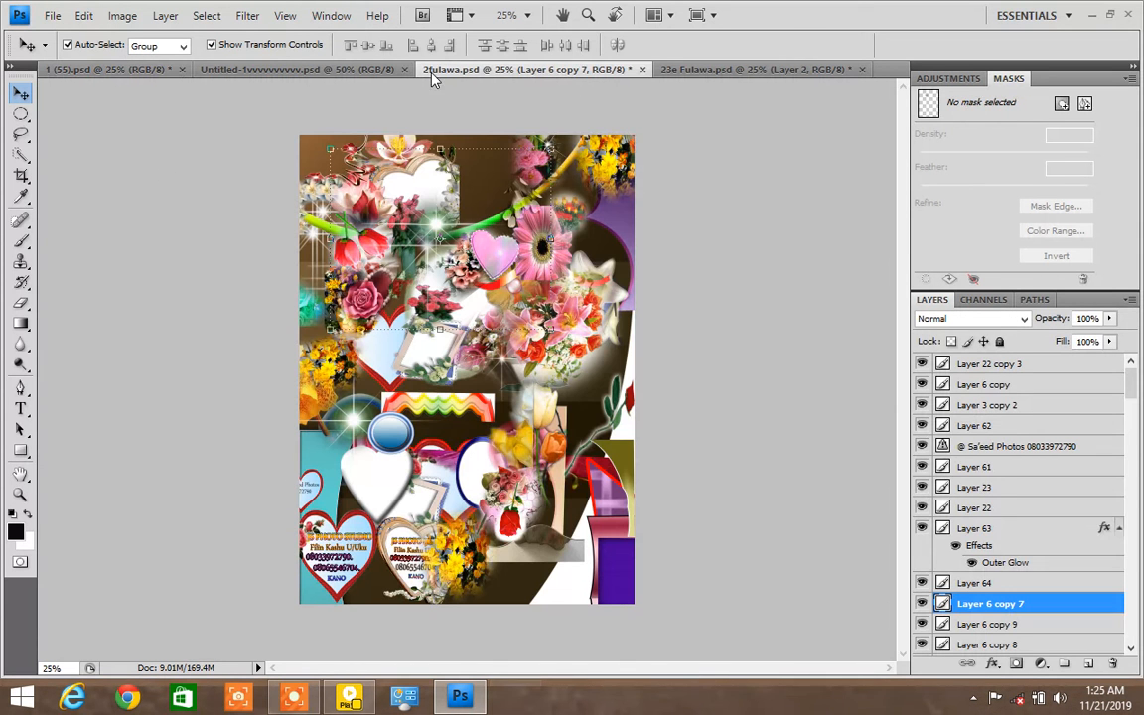
drag(541, 169, 144, 124)
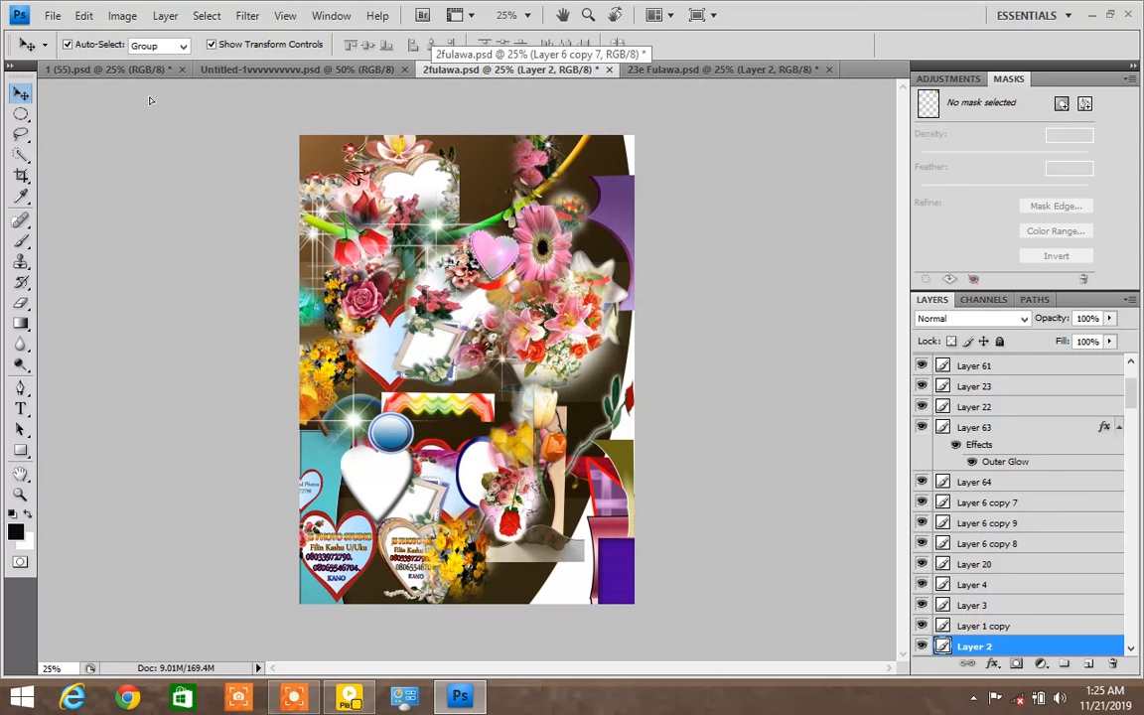
drag(154, 74, 610, 205)
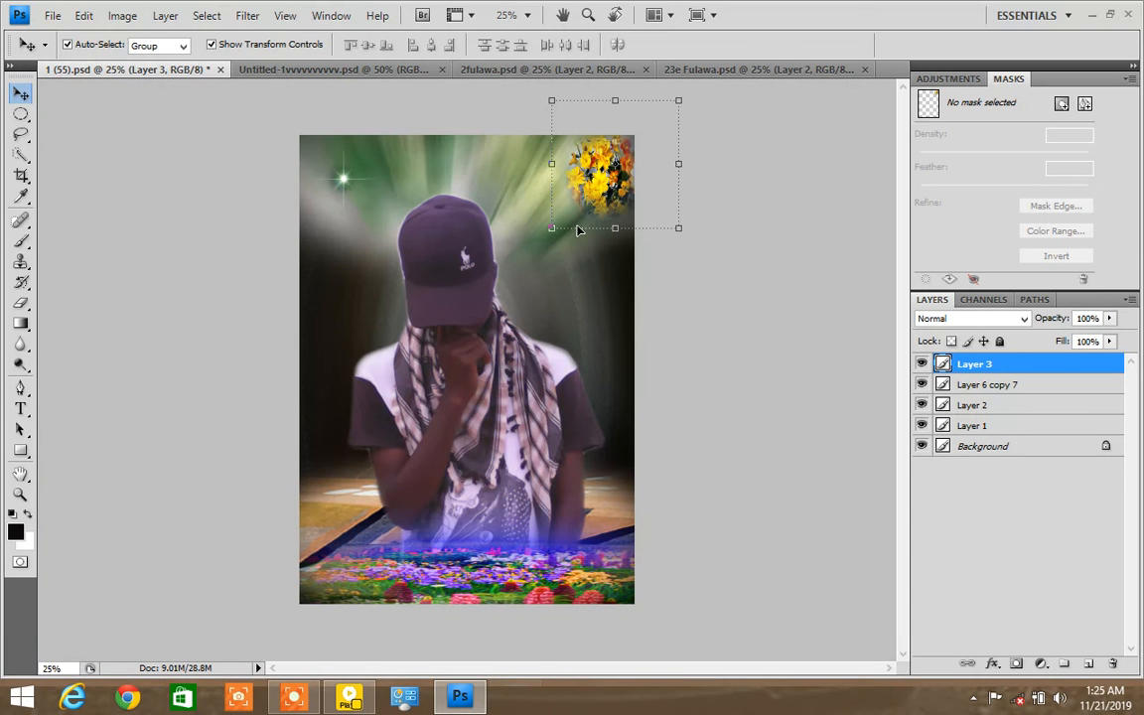
shift+click(579, 231)
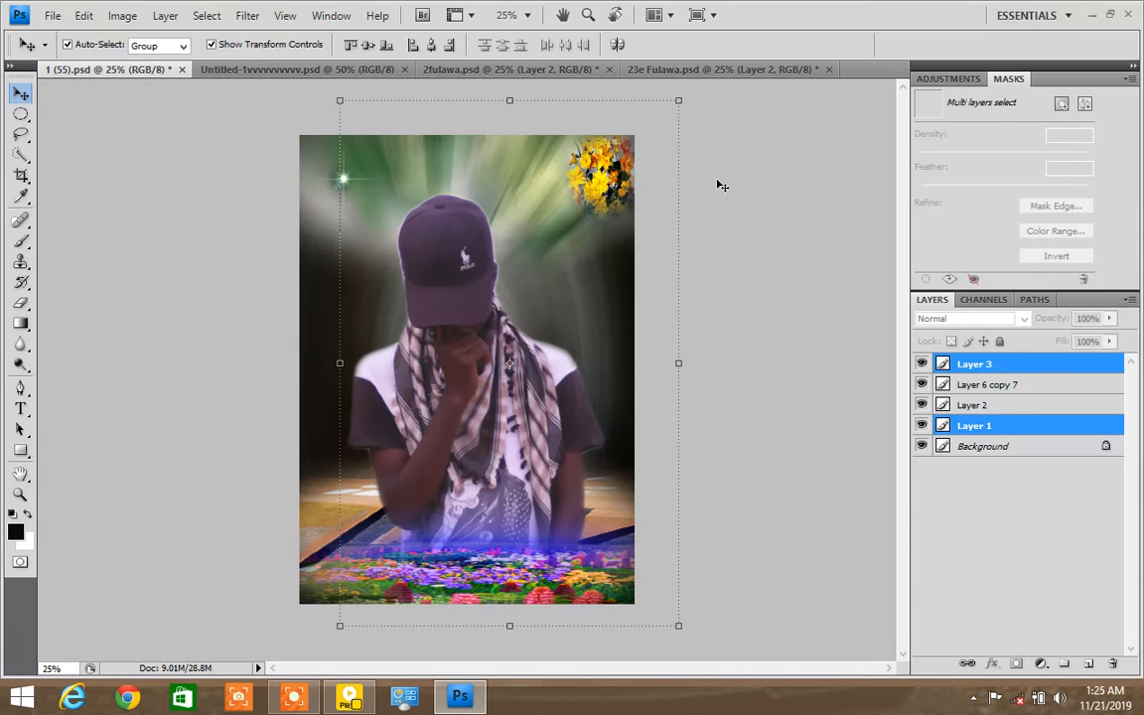
click(717, 176)
- Stretch the yellow flower cluster to about 135.6% height, apply the transformation and deselect it
click(591, 169)
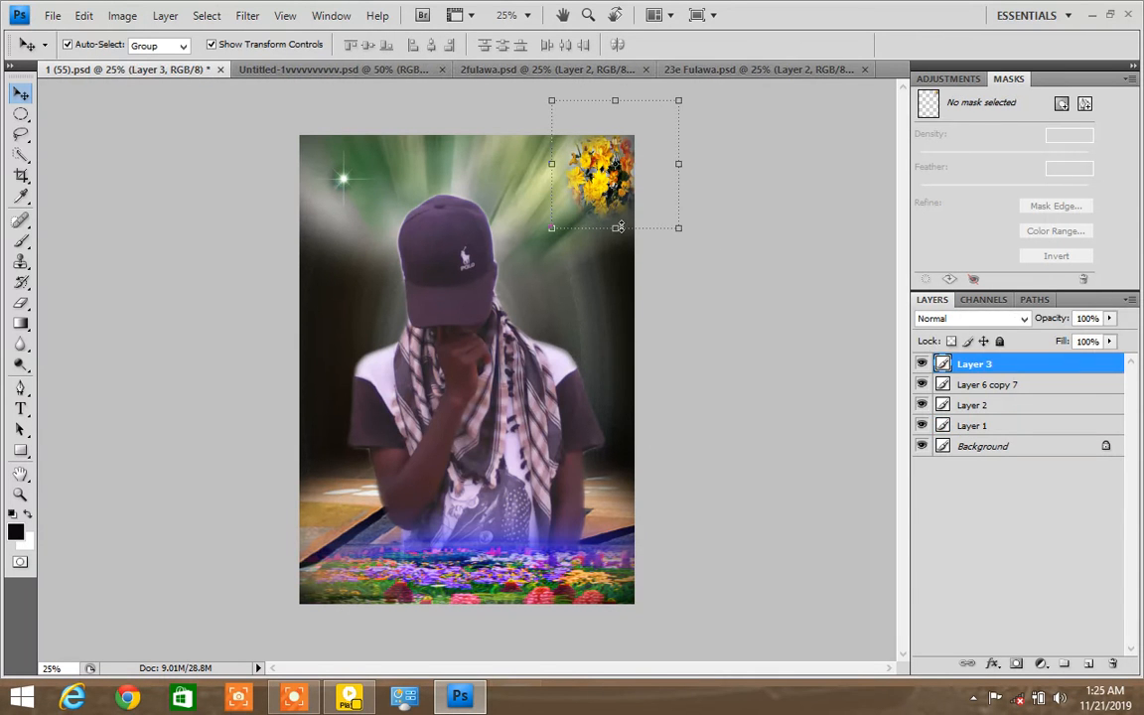
mouse_move(615, 227)
mouse_down()
mouse_move(616, 273)
mouse_move(594, 210)
mouse_move(600, 222)
mouse_up()
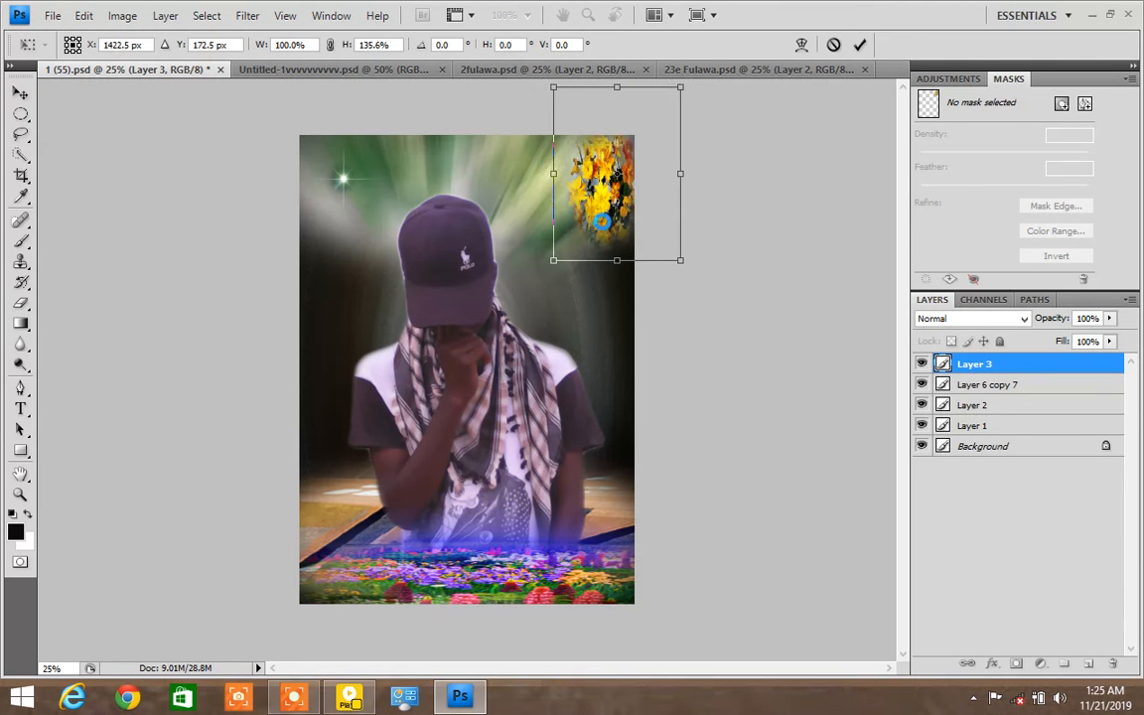
double_click(538, 195)
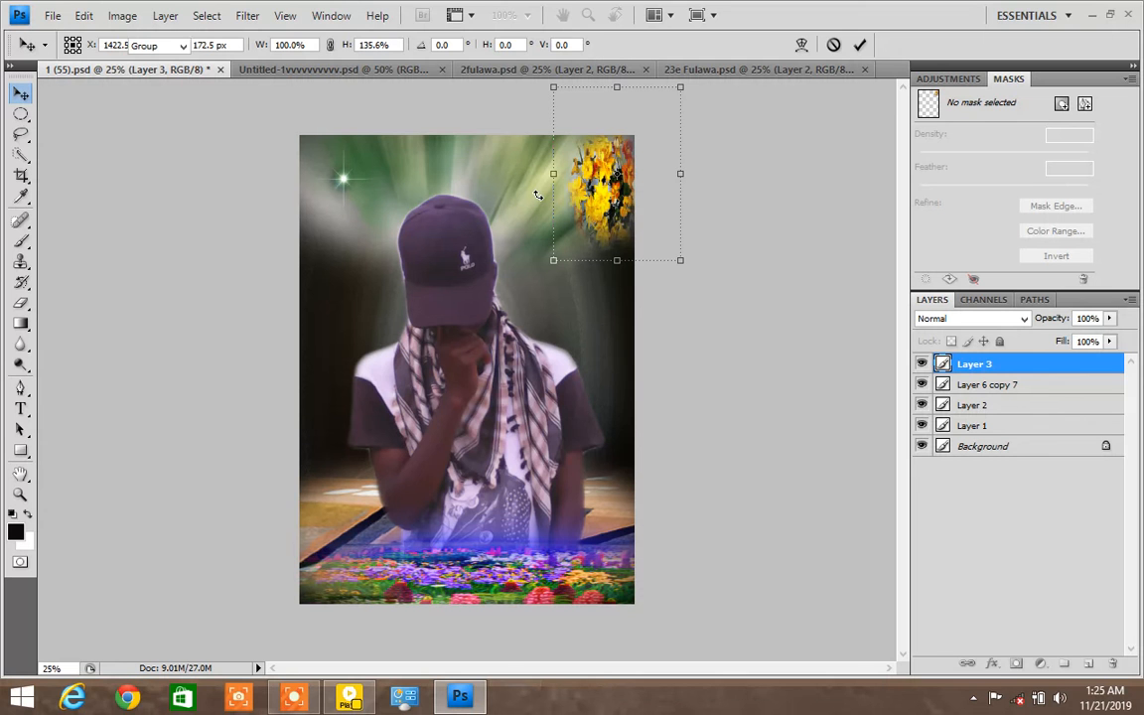
click(315, 245)
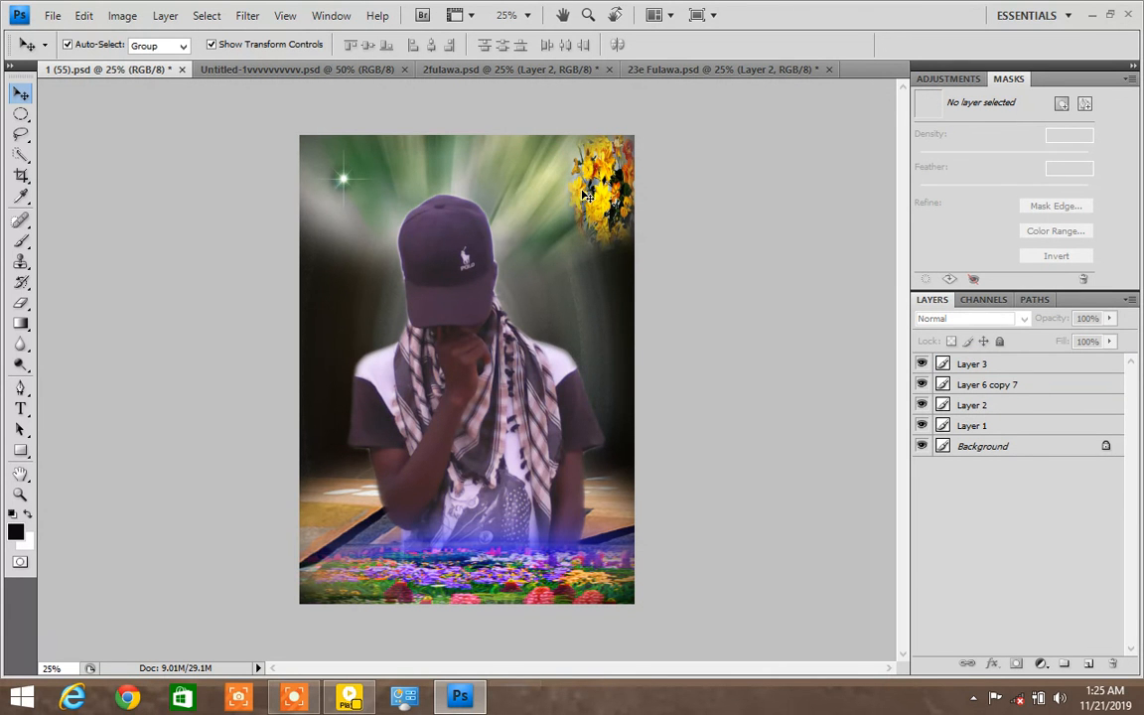
- Reduce the yellow flower cluster's height to about 79.9% and apply the transformation
click(588, 229)
drag(606, 267, 618, 229)
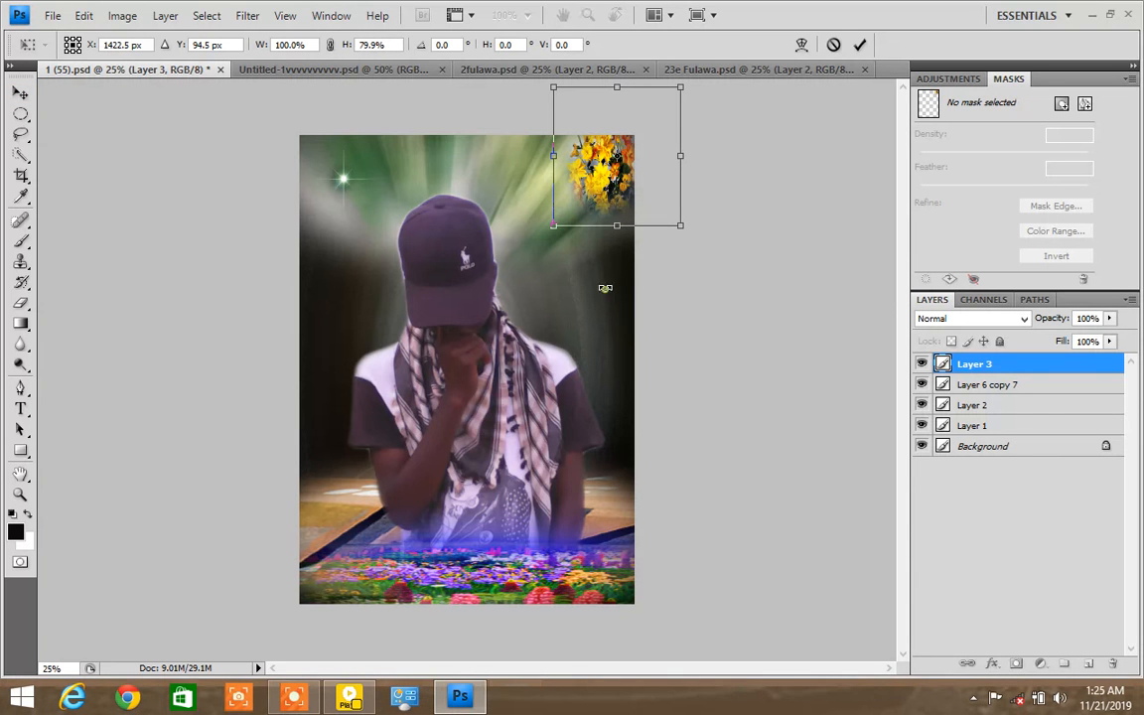
key(Return)
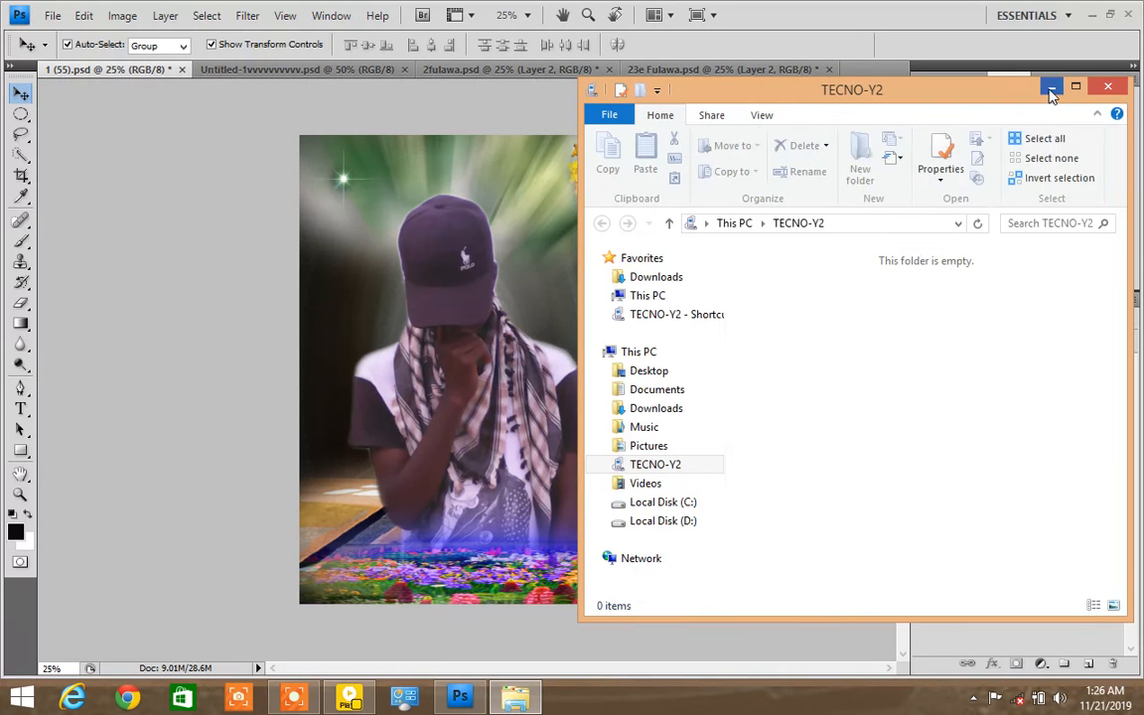
- Minimise the TECNO-Y2 folder window and bring up the 23e Fulawa.psd collage
click(1052, 86)
click(782, 71)
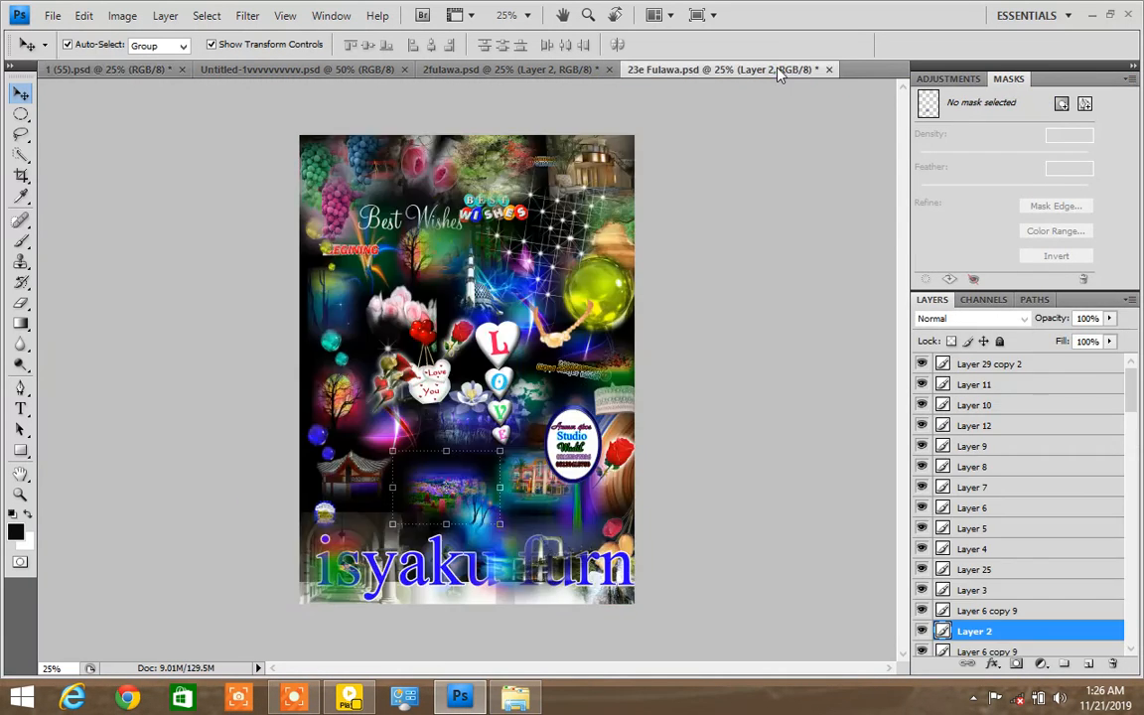
click(509, 396)
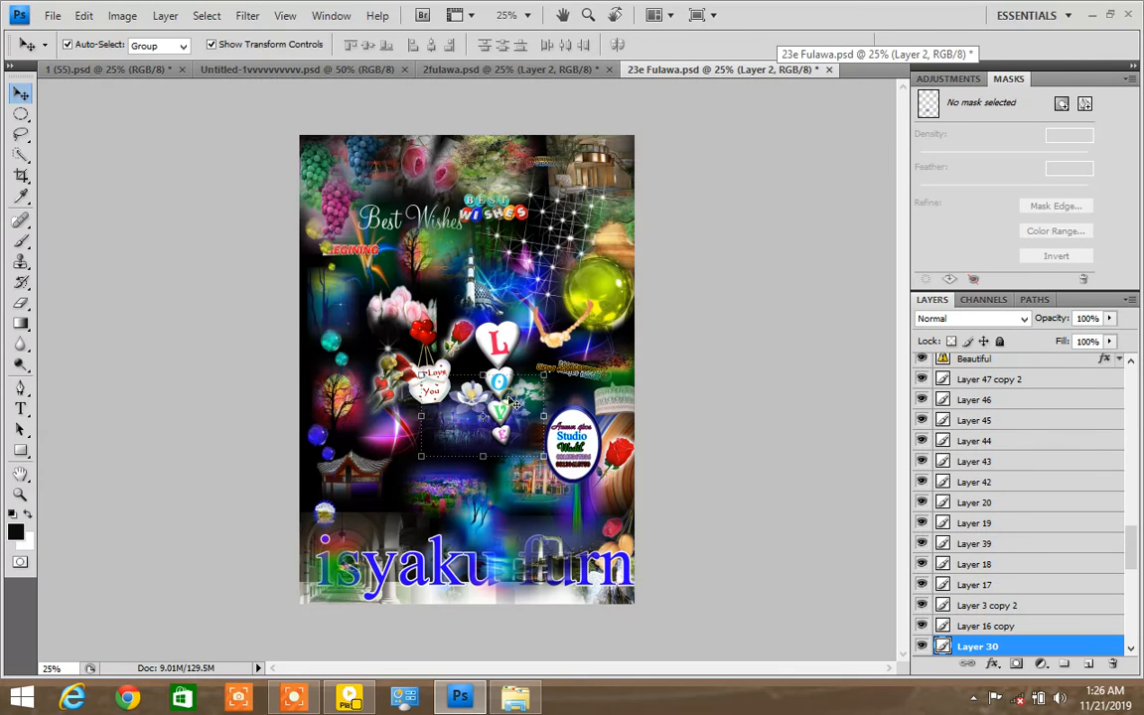
key(ctrl+t)
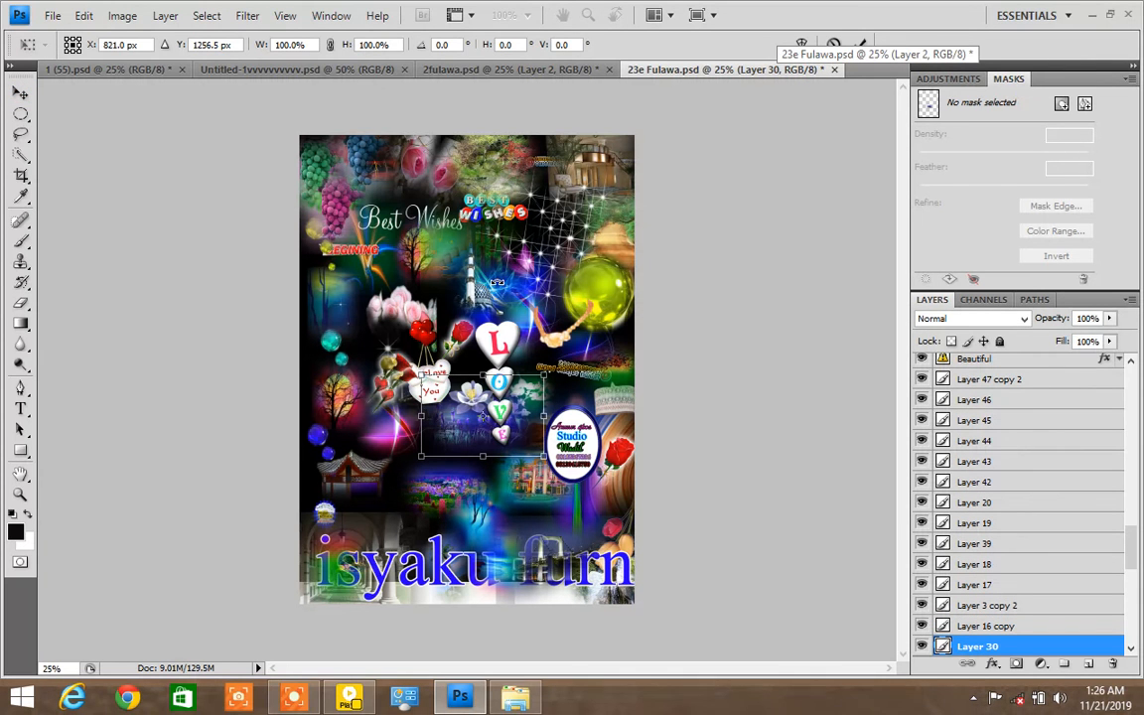
key(Return)
click(512, 297)
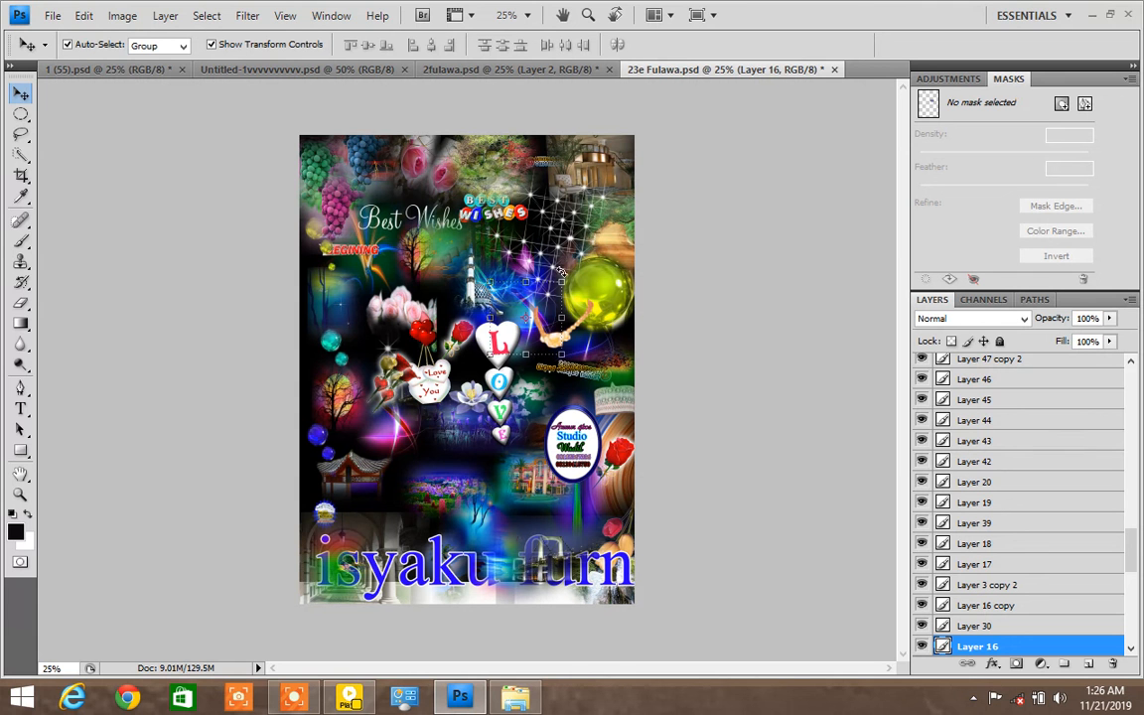
key(ctrl+t)
key(Return)
- Copy the purple petal-like glow from the 23e Fulawa.psd collage into the portrait and place it in the lower-left corner
click(484, 235)
click(476, 238)
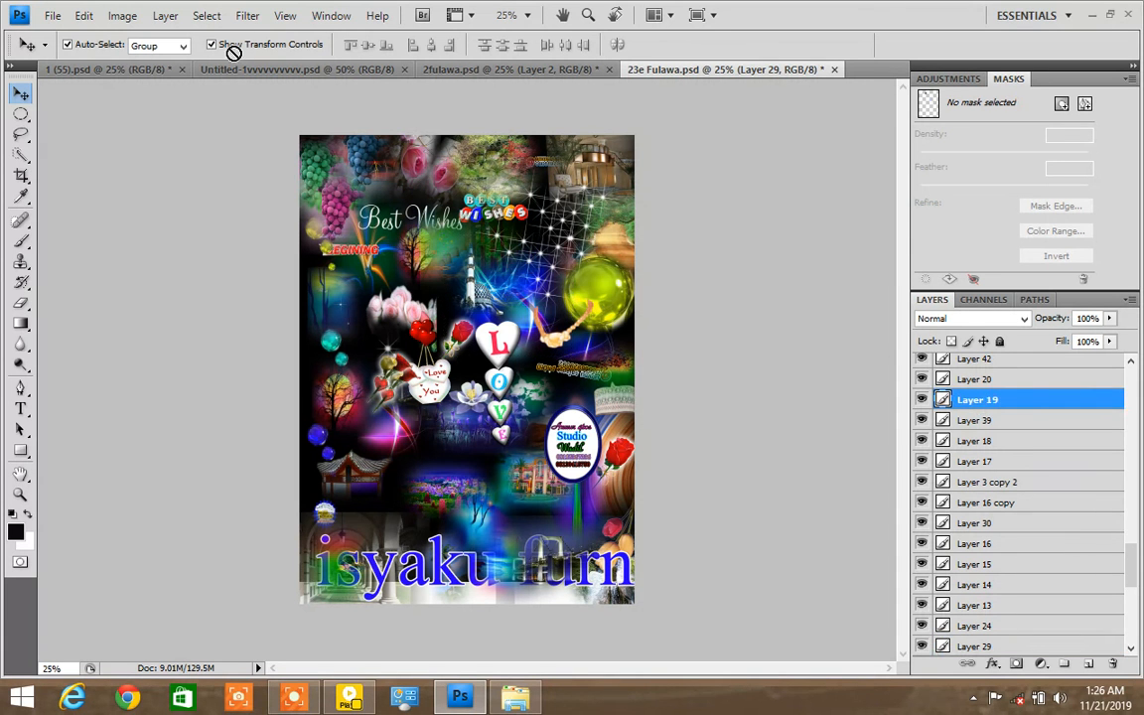
click(156, 69)
click(316, 377)
drag(331, 398, 373, 549)
drag(340, 509, 322, 563)
drag(360, 506, 315, 538)
key(Return)
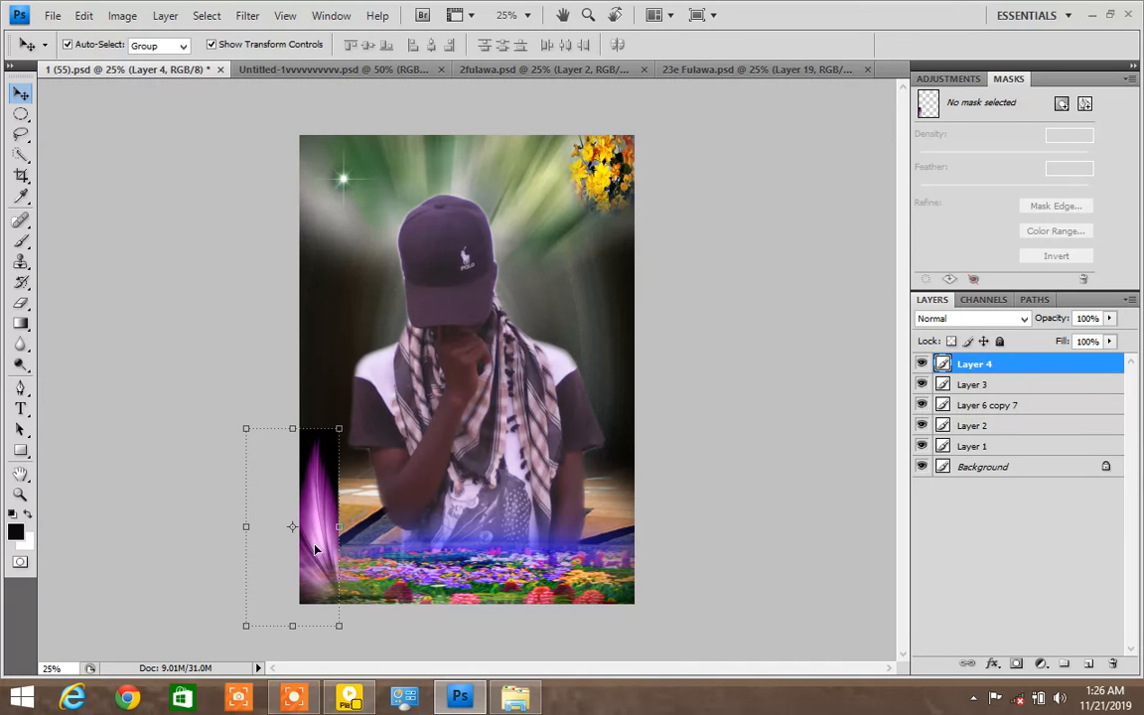
- Widen the purple glow to about 171.9% in the portrait's lower-left corner and apply the transformation
mouse_move(338, 533)
mouse_down()
mouse_move(365, 552)
mouse_move(379, 534)
mouse_move(407, 534)
mouse_move(499, 610)
mouse_move(398, 582)
mouse_move(341, 543)
mouse_up()
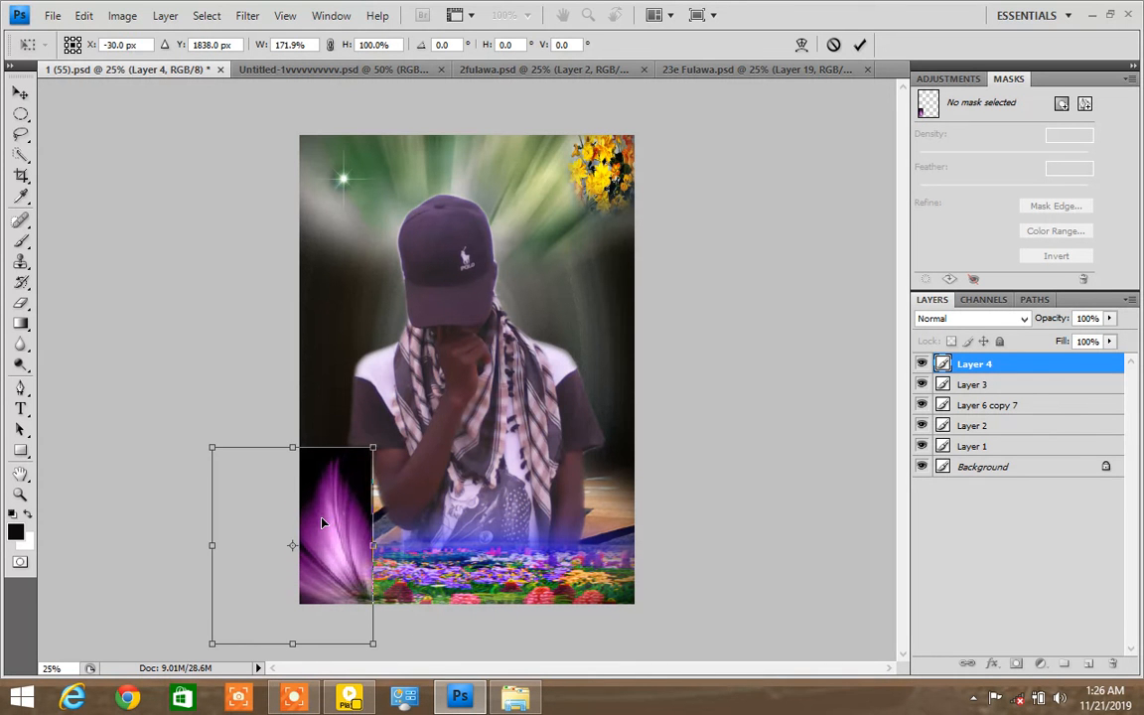
click(17, 92)
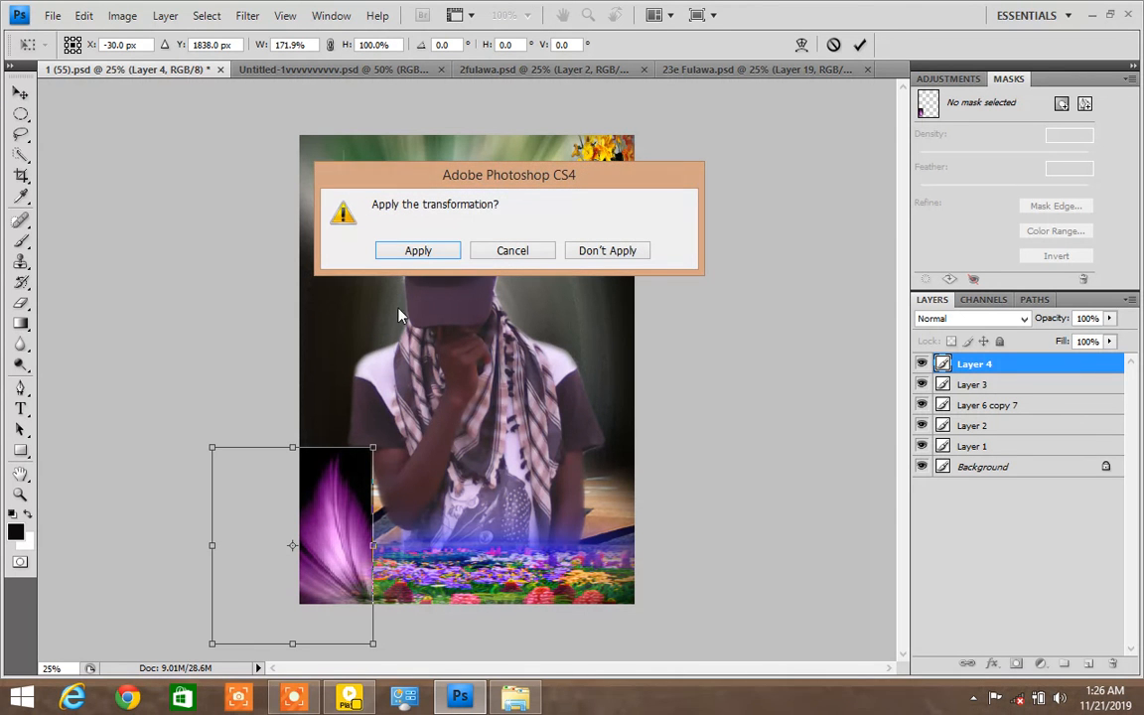
click(413, 253)
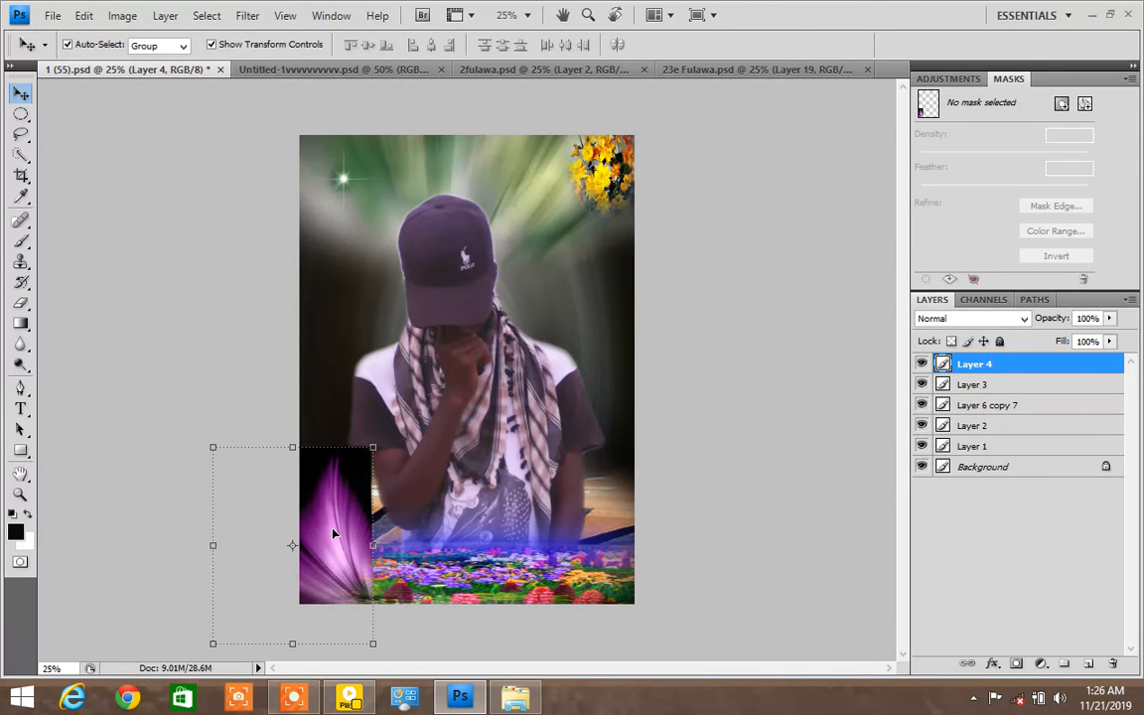
- Delete the purple glow from the portrait and leave no layer selected
key(Delete)
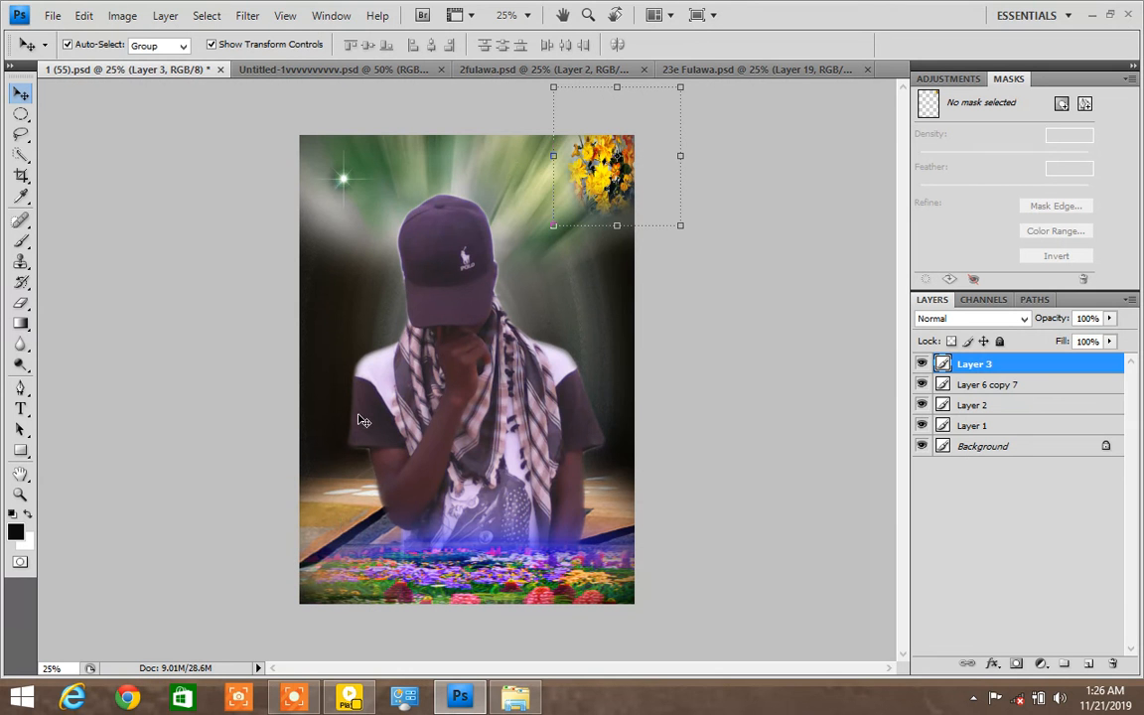
click(329, 353)
click(223, 260)
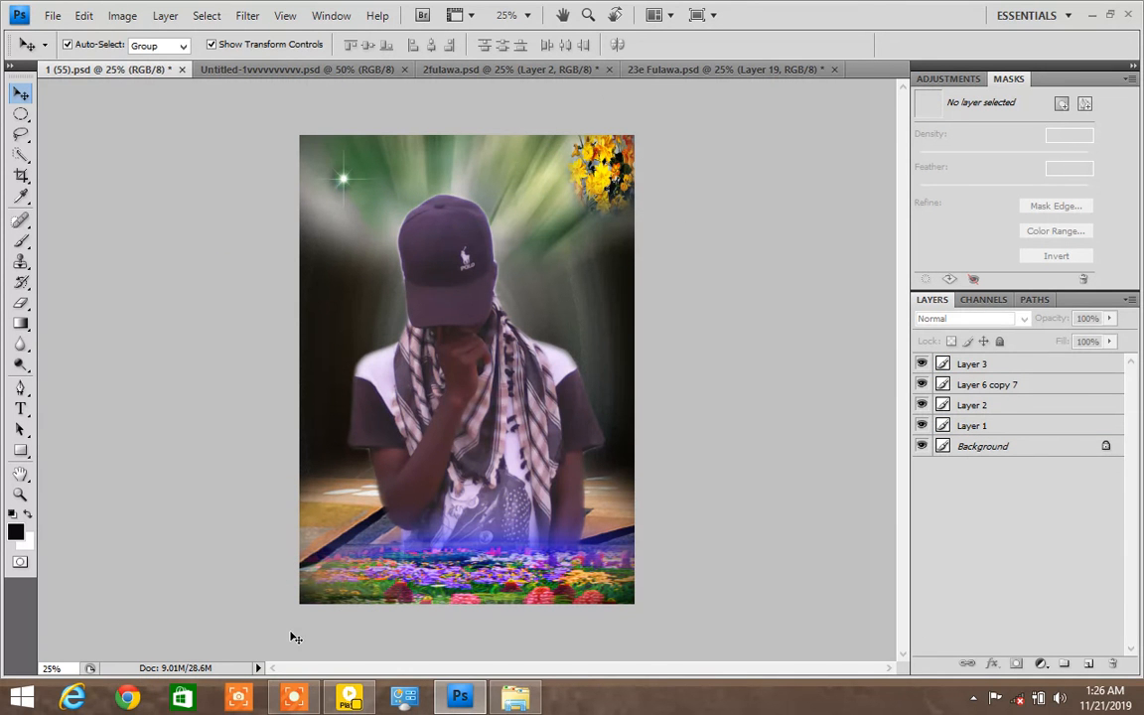
click(293, 697)
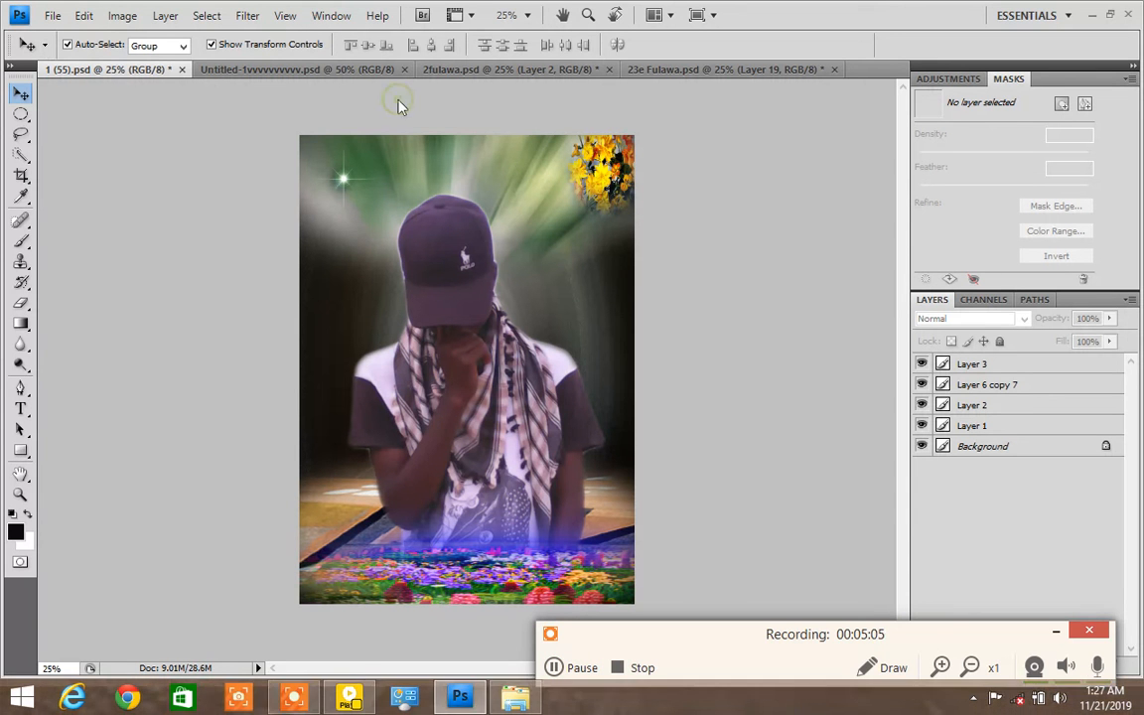
click(457, 74)
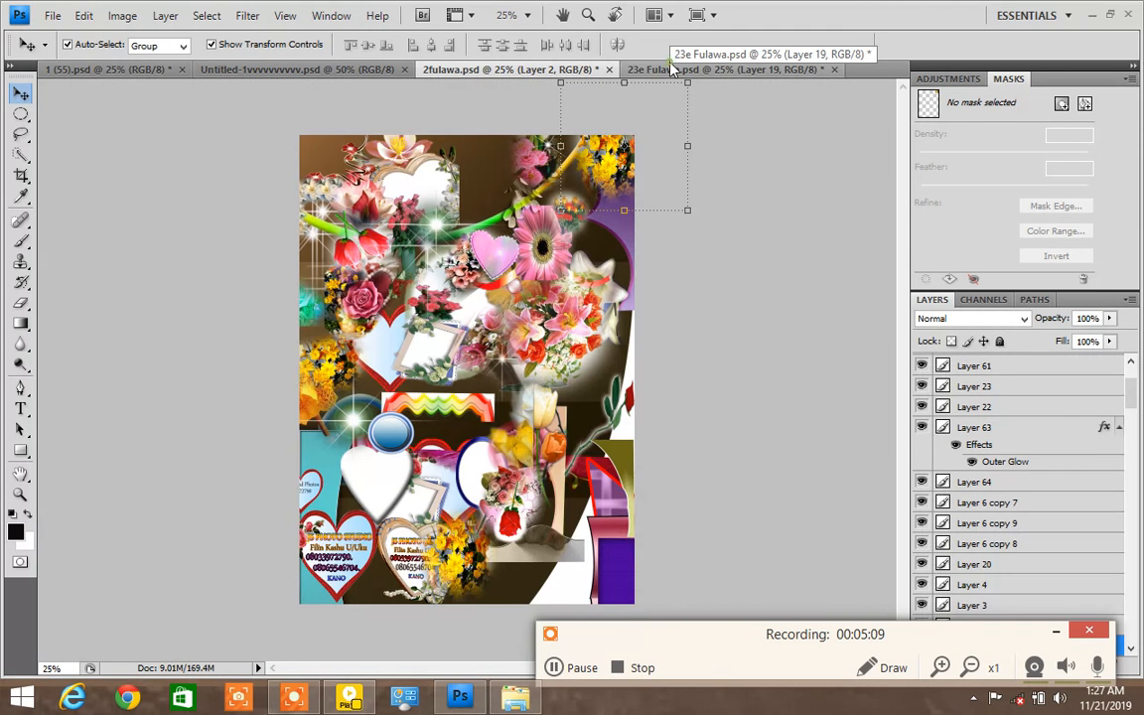
click(660, 70)
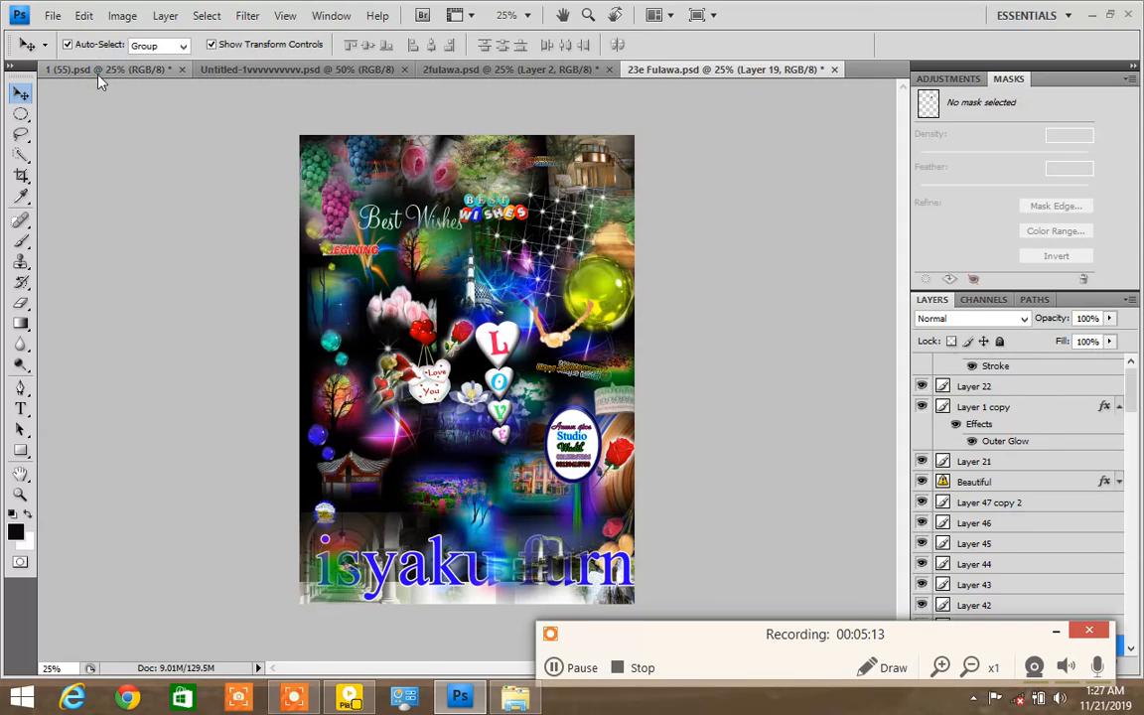
click(98, 71)
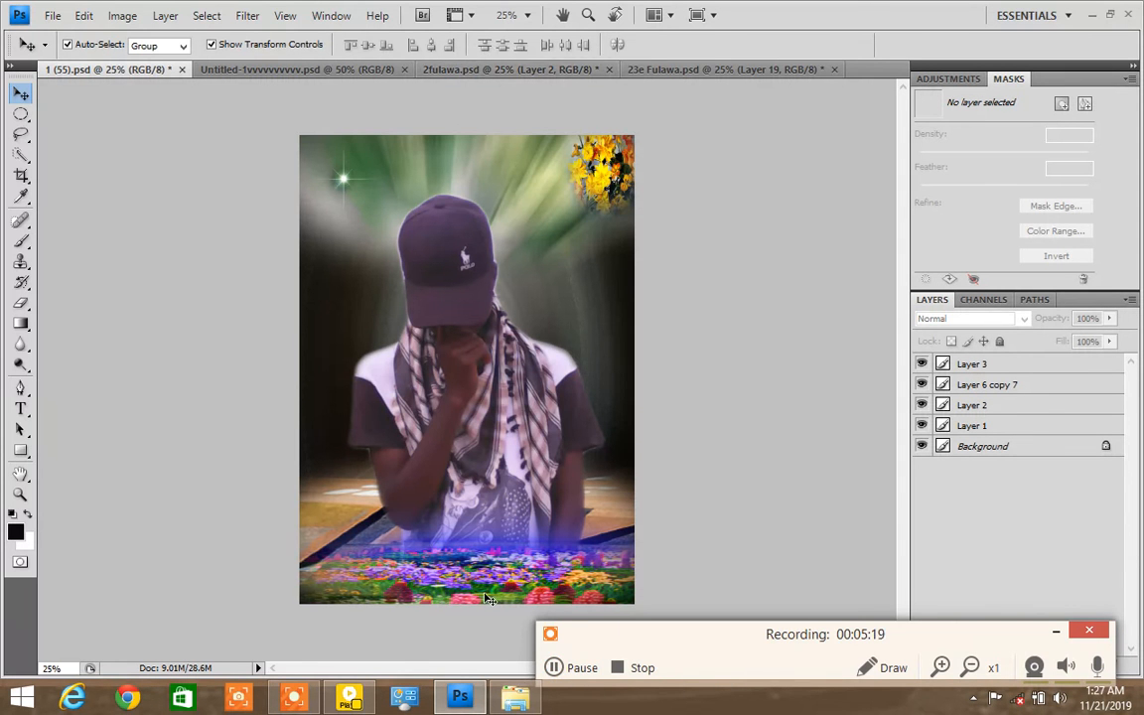
click(561, 672)
click(564, 670)
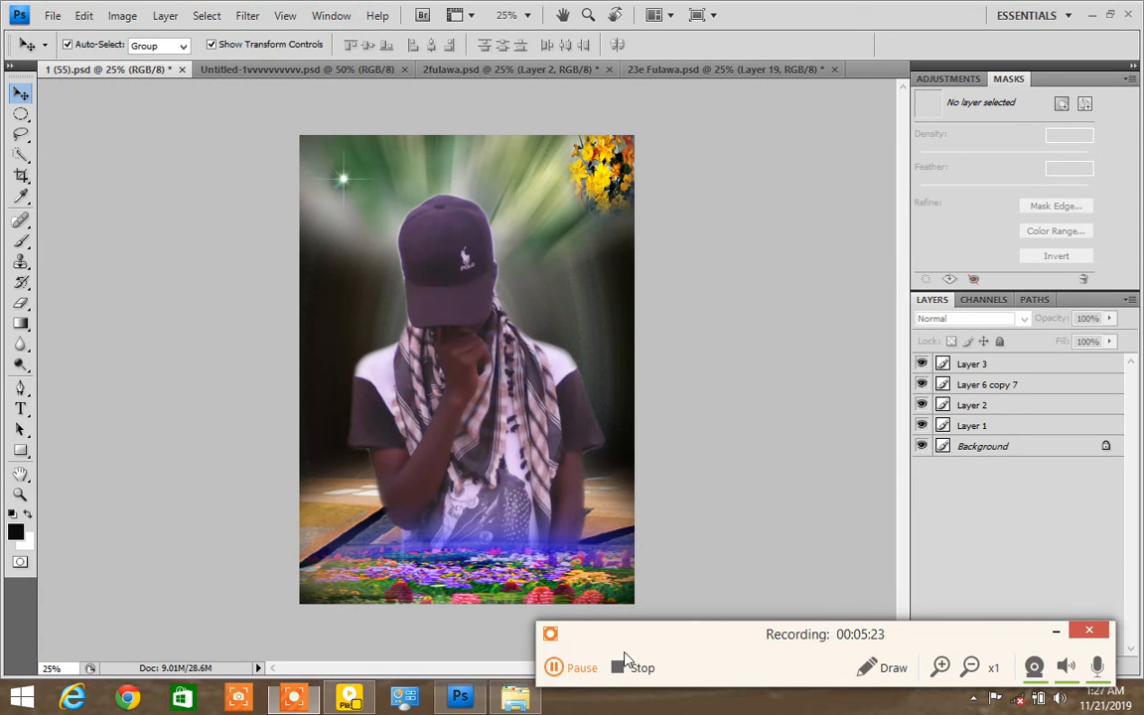